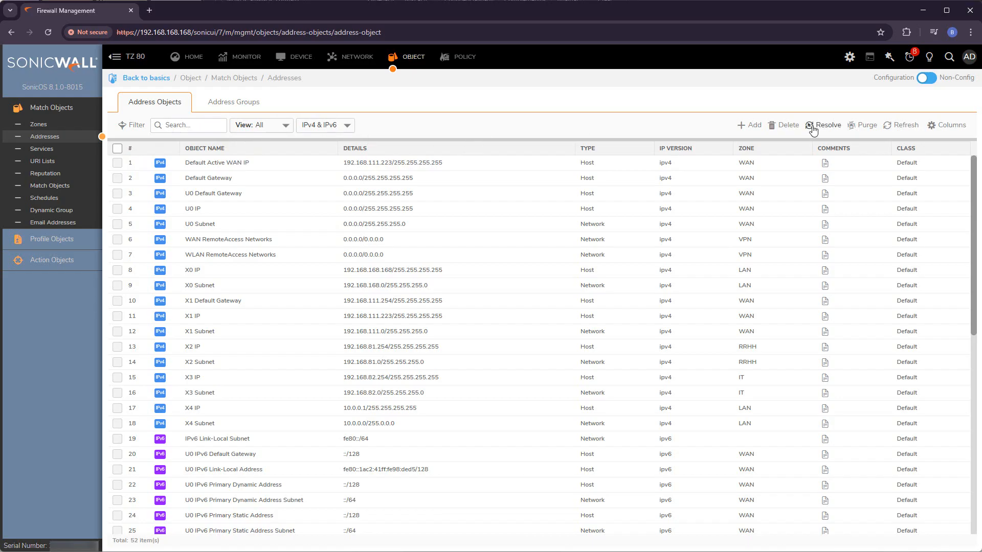
# - Start a new address object and name it Server
pyautogui.click(754, 128)
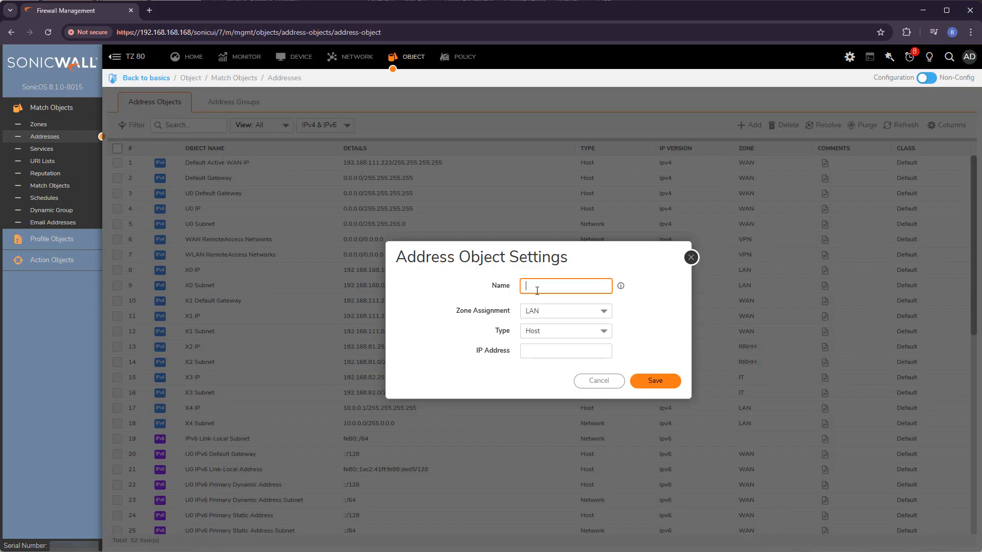
pyautogui.write('Server')
pyautogui.moveTo(514, 313); pyautogui.dragTo(457, 313)
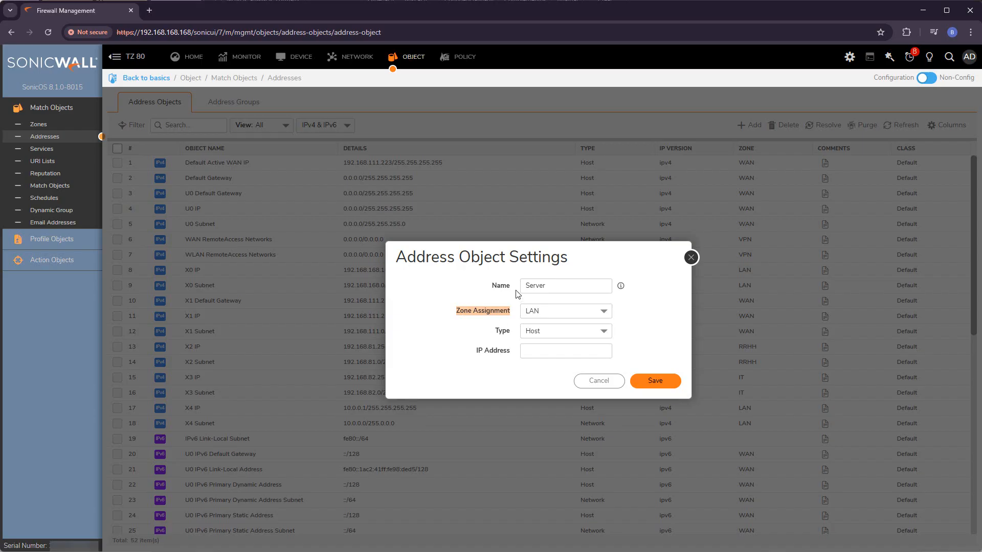
pyautogui.click(462, 328)
pyautogui.doubleClick(498, 332)
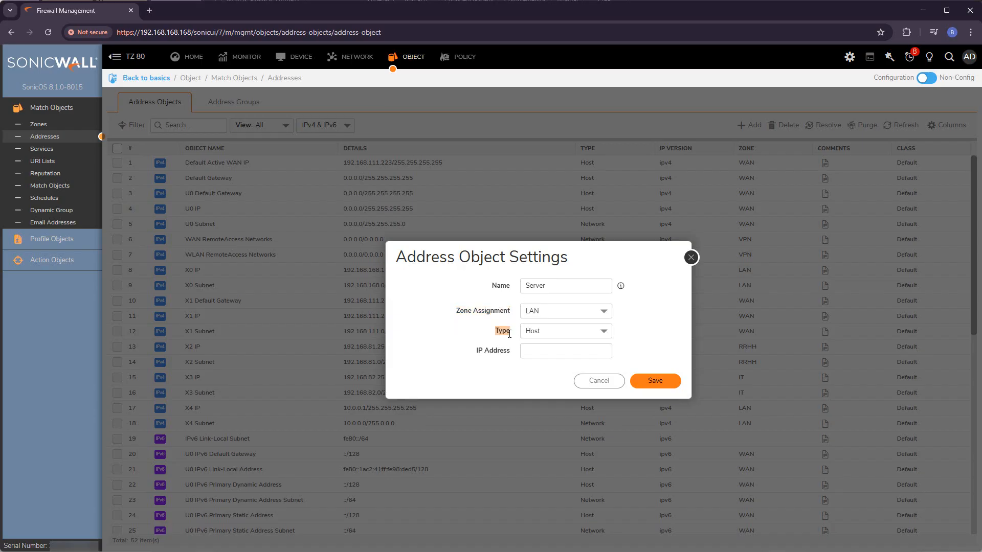
# - Keep the Host type, set the IP address to 10.10.100.10 and save the Server object
pyautogui.click(608, 333)
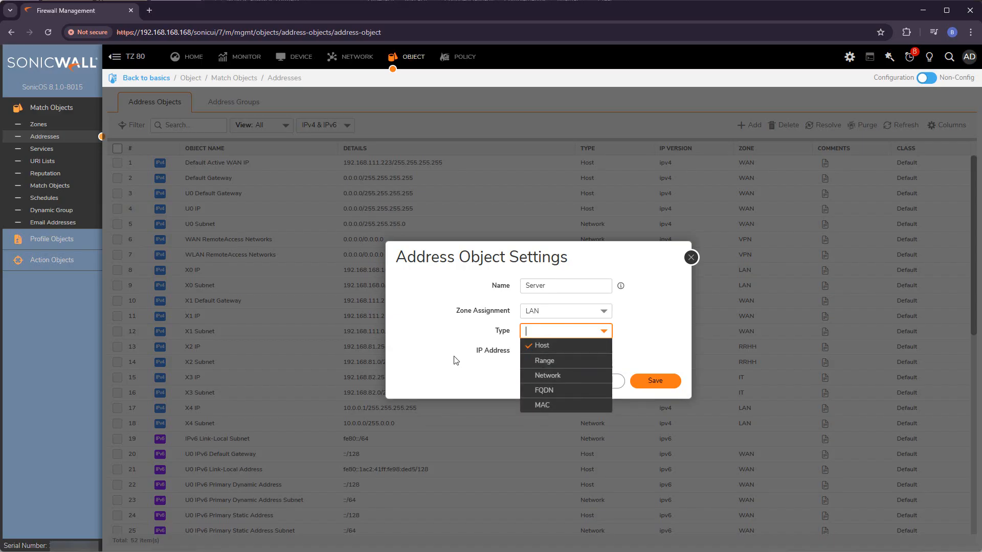
pyautogui.click(522, 351)
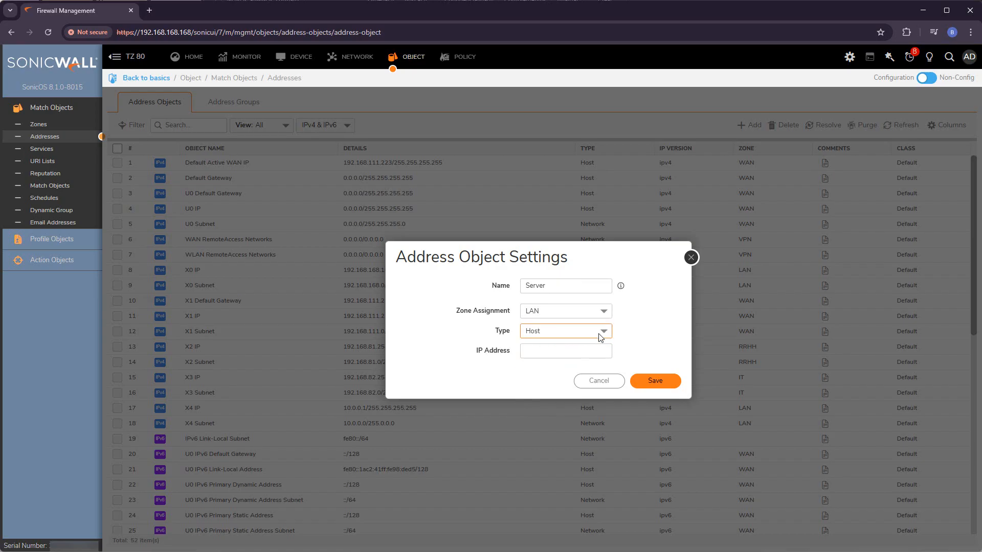
pyautogui.click(567, 352)
pyautogui.write('10.10.100')
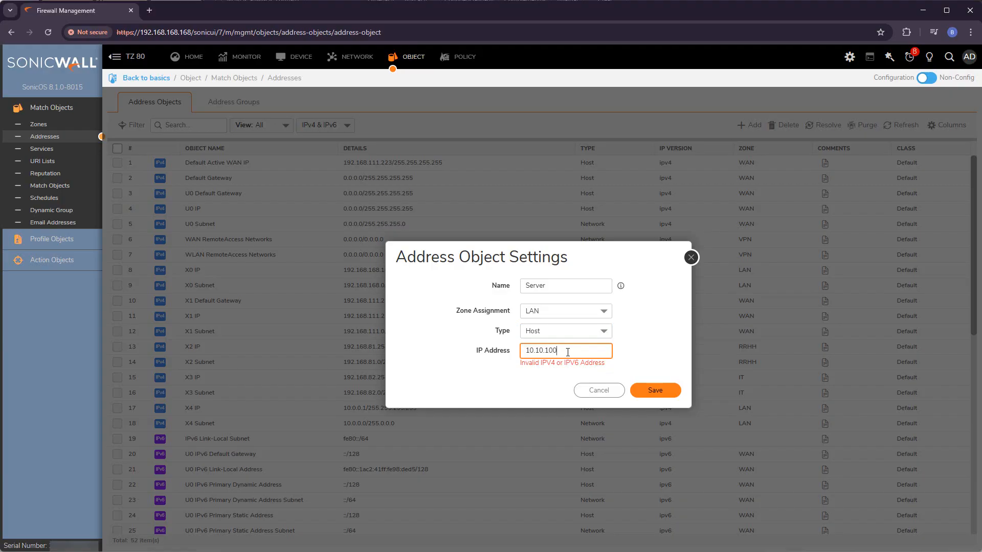
pyautogui.write('.10')
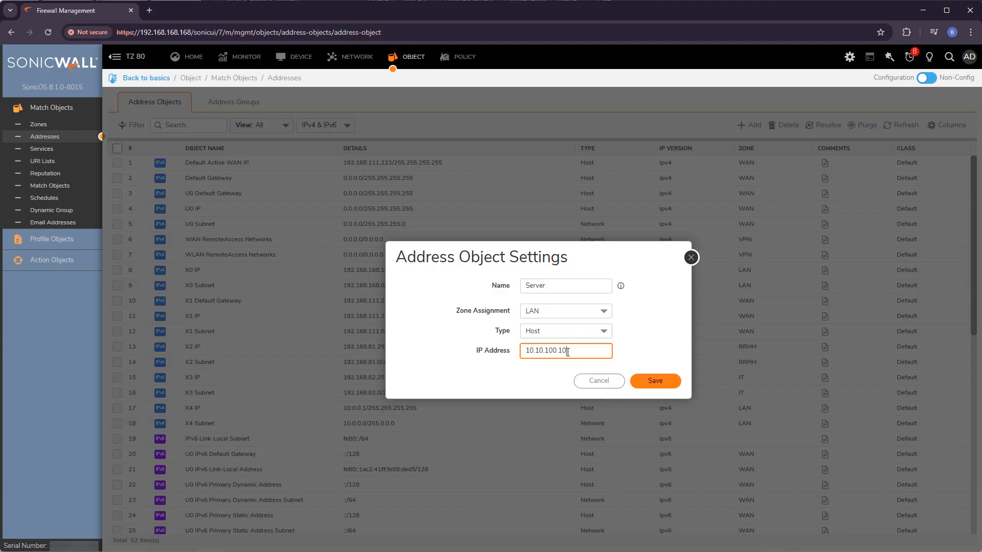
pyautogui.click(668, 382)
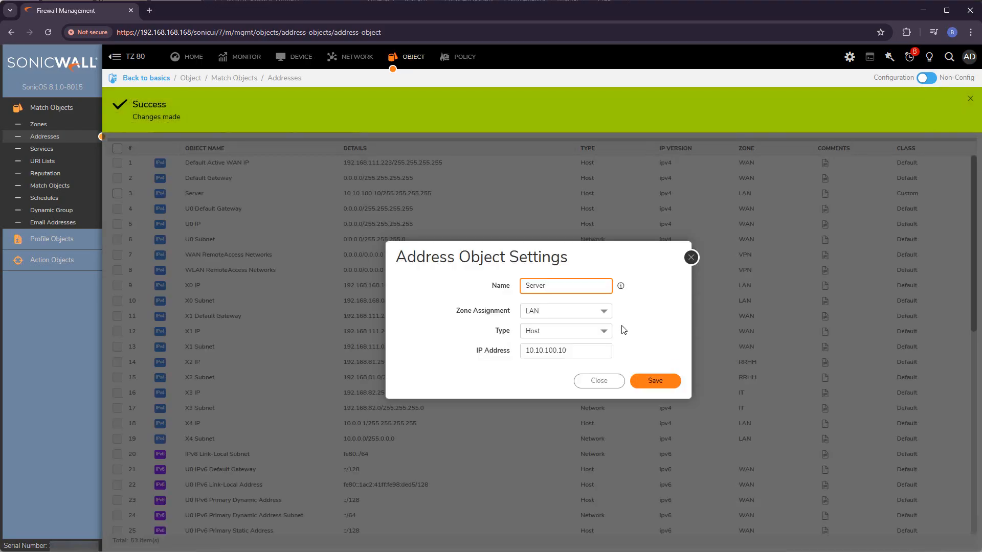
# - Switch the address object settings to the Range type and rename the object Server-Range
pyautogui.click(606, 331)
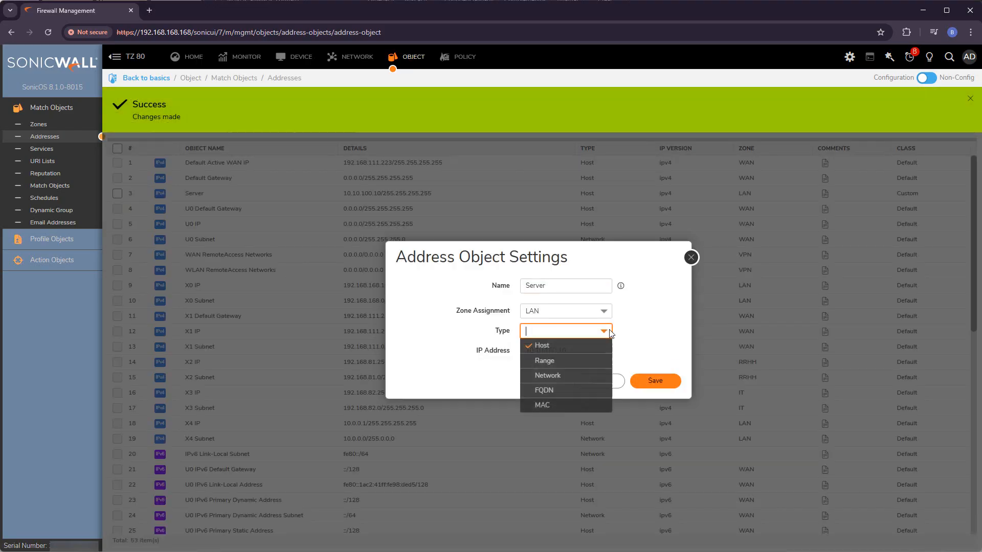
pyautogui.click(563, 364)
pyautogui.click(566, 285)
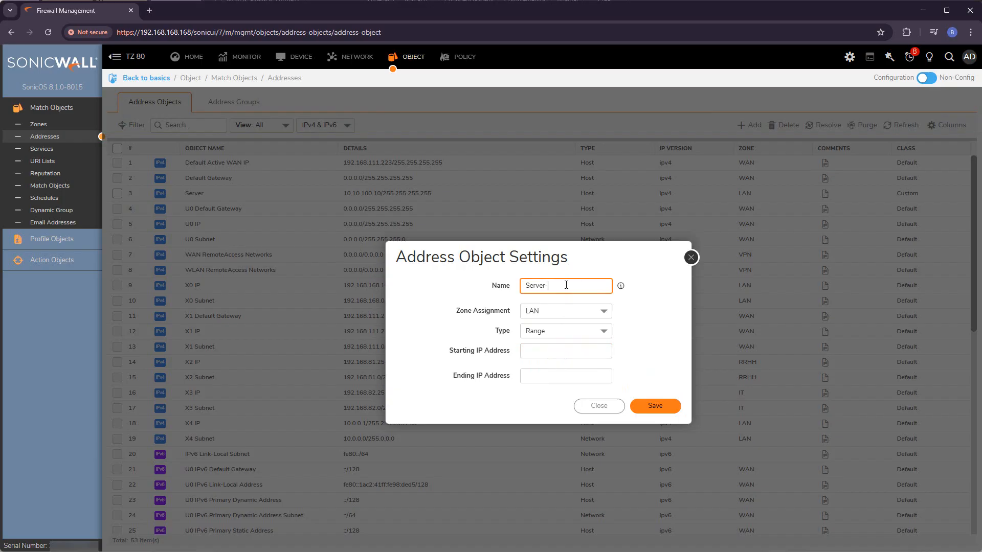
pyautogui.write('-Range')
# - Set the starting IP address of the Server-Range object to 10.10.10.10
pyautogui.click(568, 351)
pyautogui.write('10.10')
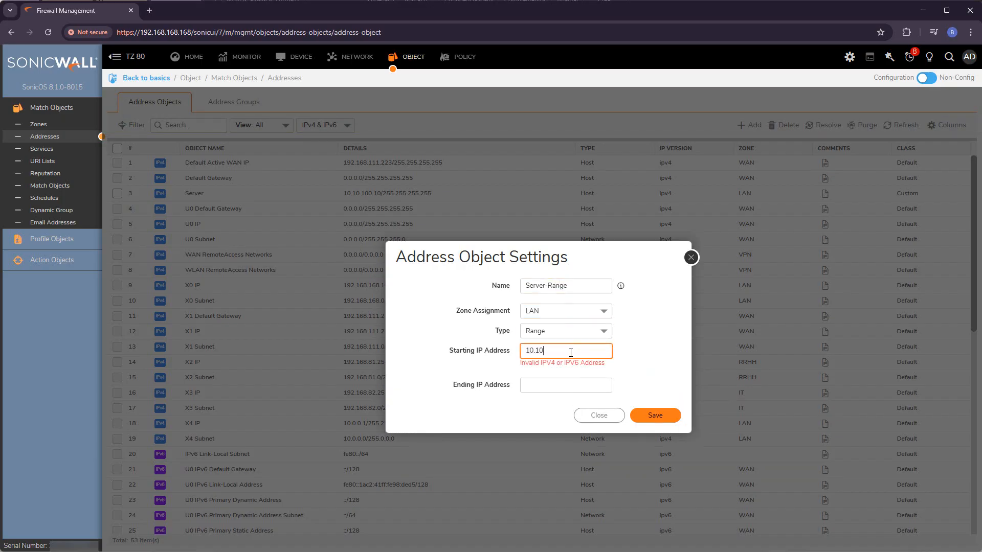
pyautogui.write('.10.10')
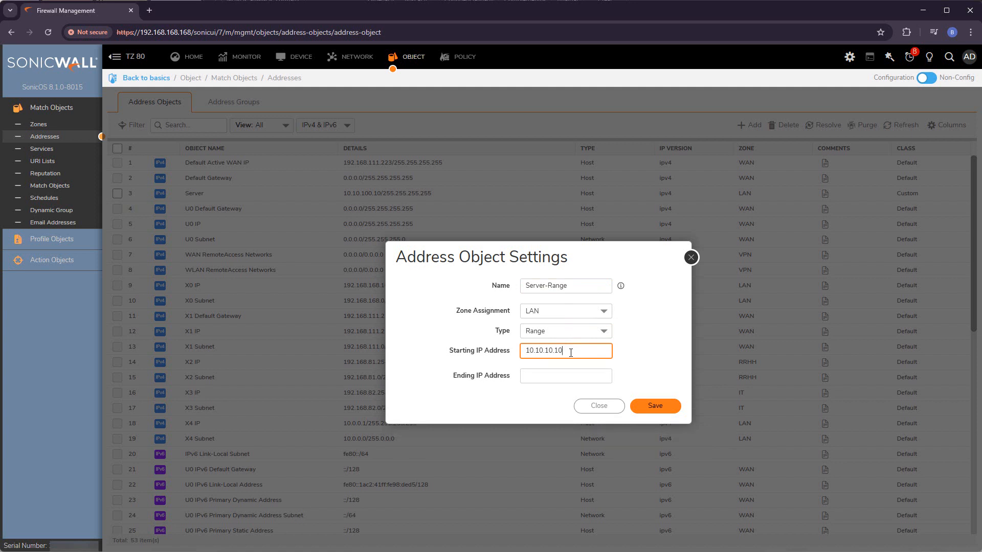
pyautogui.write('>')
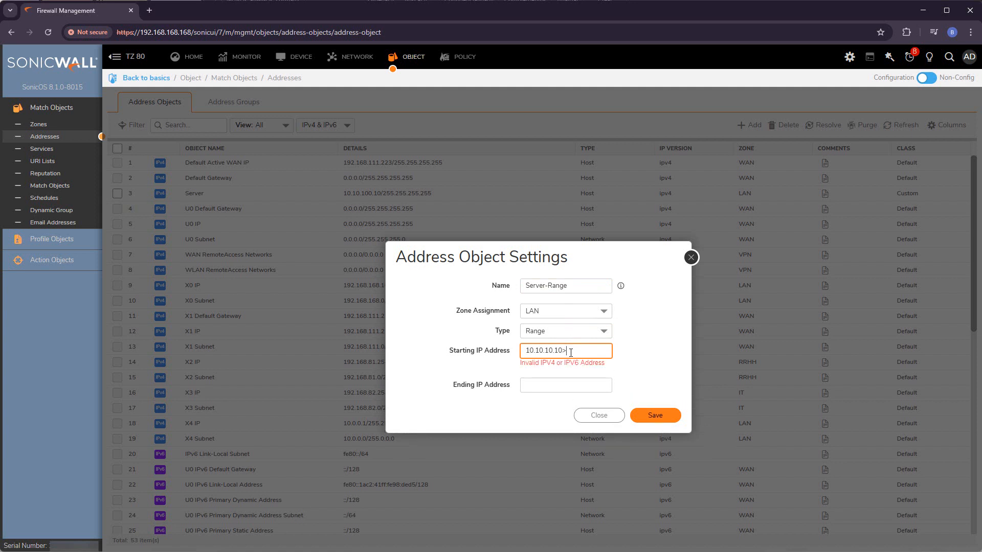
pyautogui.press('BackSpace')
# - Set the ending IP address to 10.10.10.20 and save the Server-Range object
pyautogui.hotkey('ctrl', 'a')
pyautogui.hotkey('ctrl', 'c')
pyautogui.press('Tab')
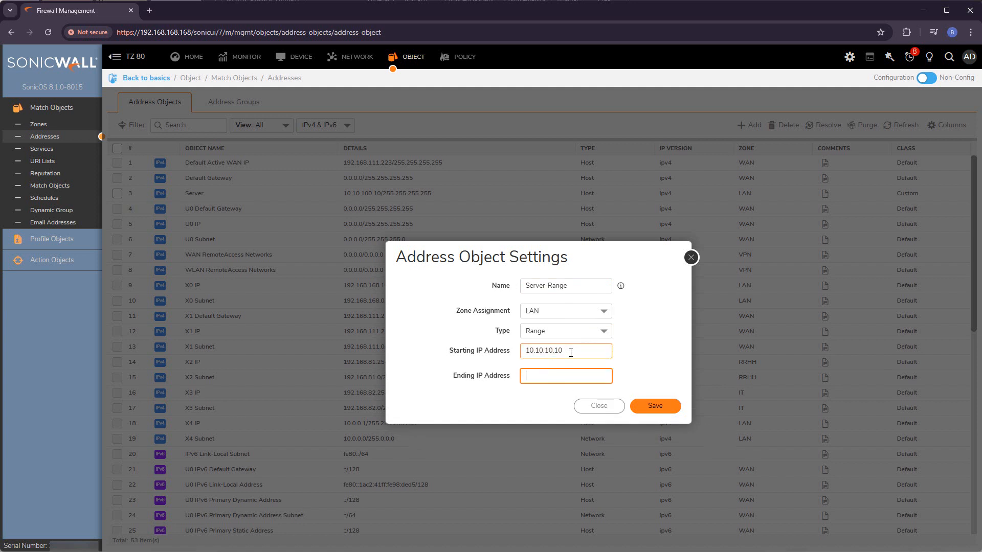
pyautogui.hotkey('ctrl', 'v')
pyautogui.press('BackSpace')
pyautogui.press('BackSpace')
pyautogui.write('20')
pyautogui.click(646, 416)
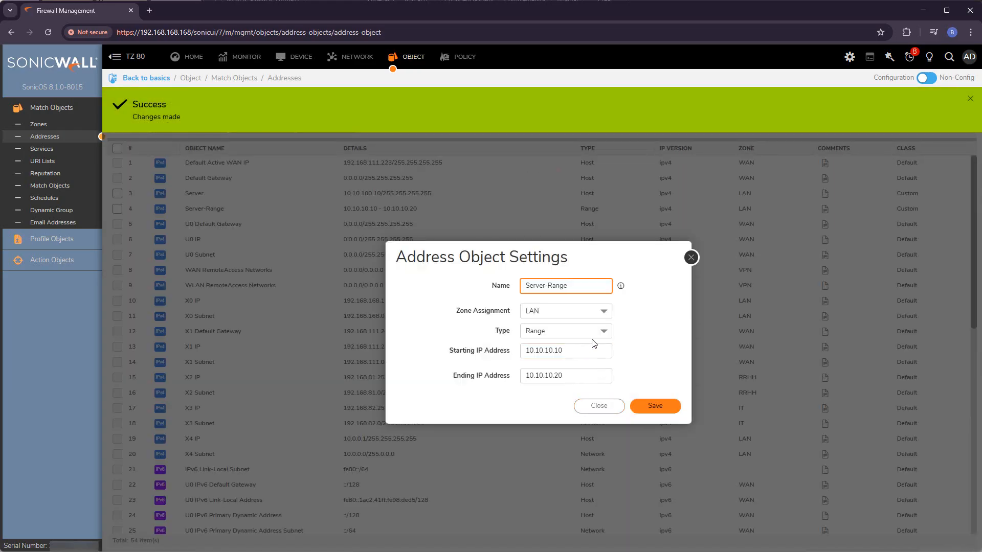
# - Switch the address object settings to the Network type and rename the object ServerLAN
pyautogui.click(599, 331)
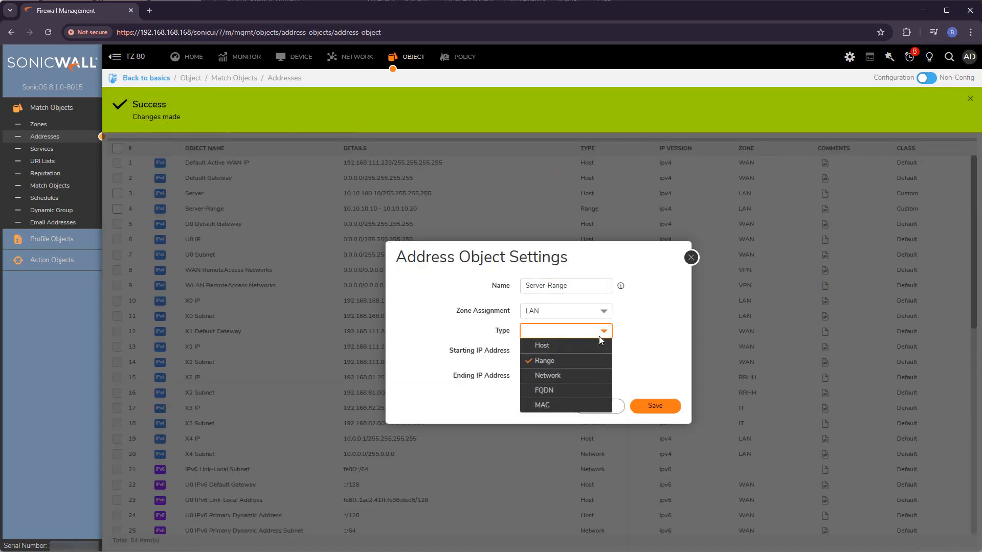
pyautogui.click(578, 379)
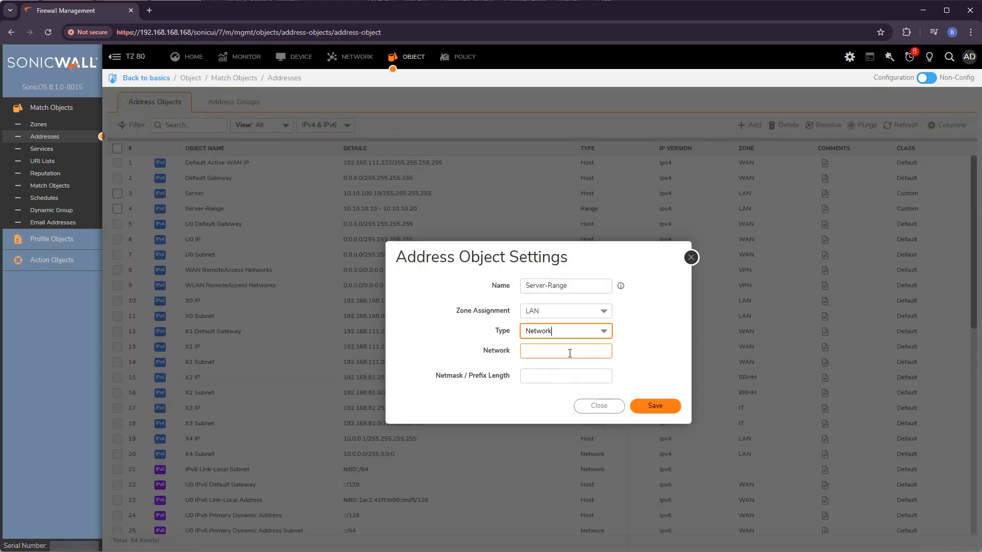
pyautogui.moveTo(567, 287); pyautogui.dragTo(445, 290)
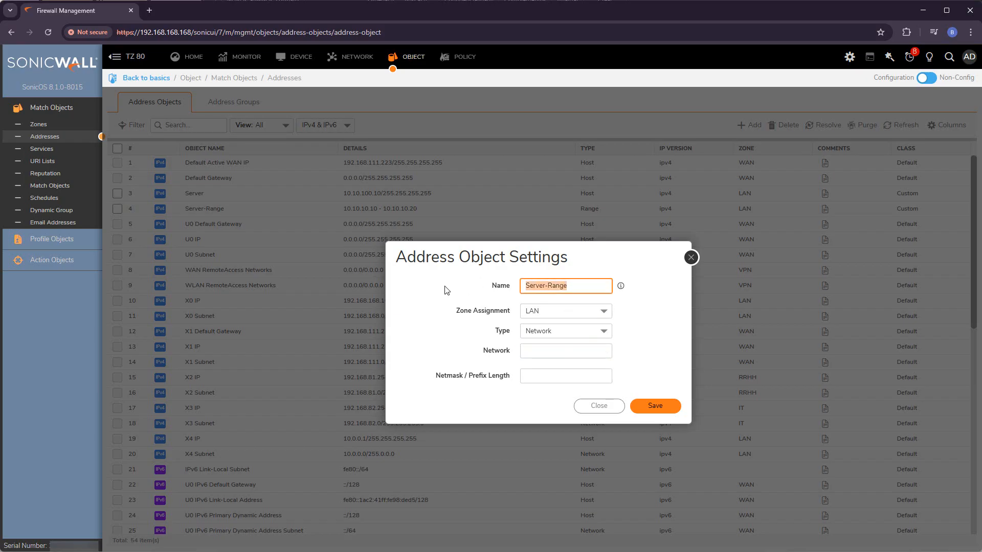
pyautogui.write('ServerLAN')
pyautogui.press('BackSpace')
pyautogui.press('BackSpace')
# - Set the network to 192.168.10.0 with prefix length /24 and save the ServerLAN object
pyautogui.click(571, 351)
pyautogui.write('1')
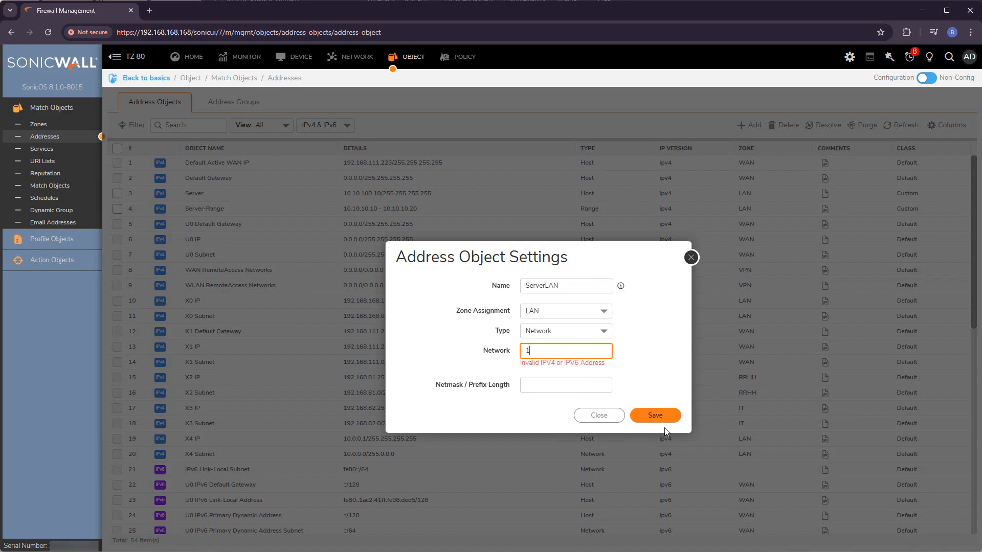
pyautogui.write('92.168.10.0')
pyautogui.press('Tab')
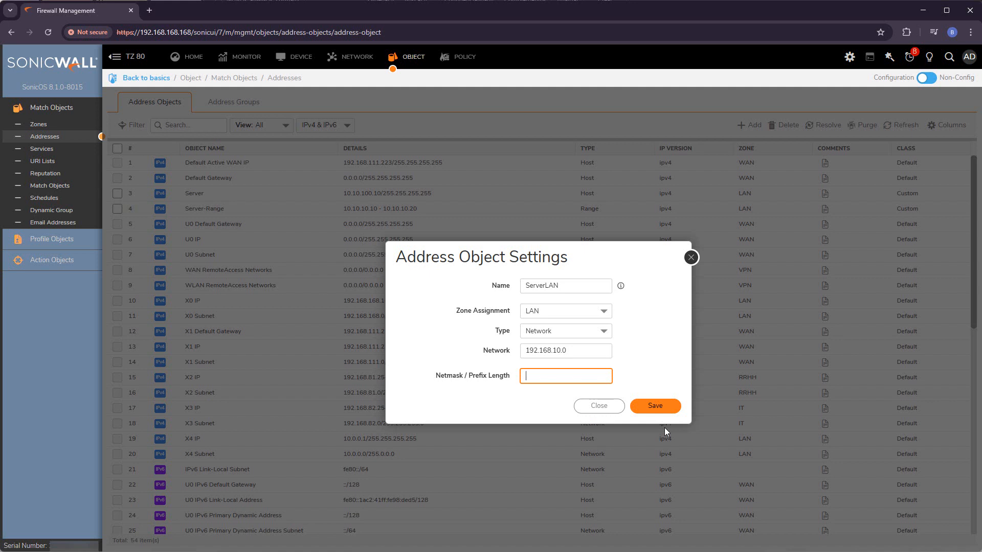
pyautogui.write('255.255.255.0')
pyautogui.hotkey('ctrl', 'a')
pyautogui.press('BackSpace')
pyautogui.write('/24')
pyautogui.click(659, 407)
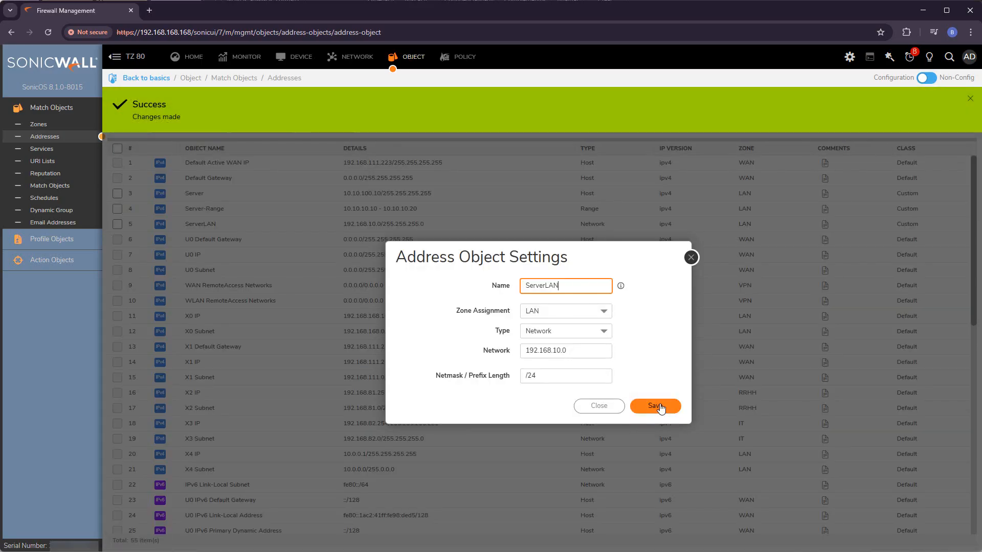
pyautogui.click(598, 334)
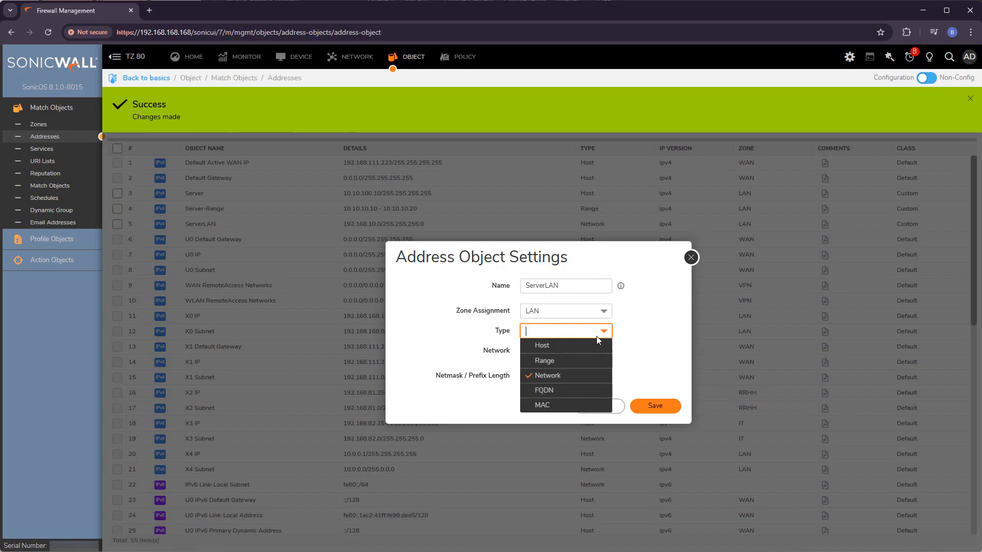
pyautogui.click(566, 391)
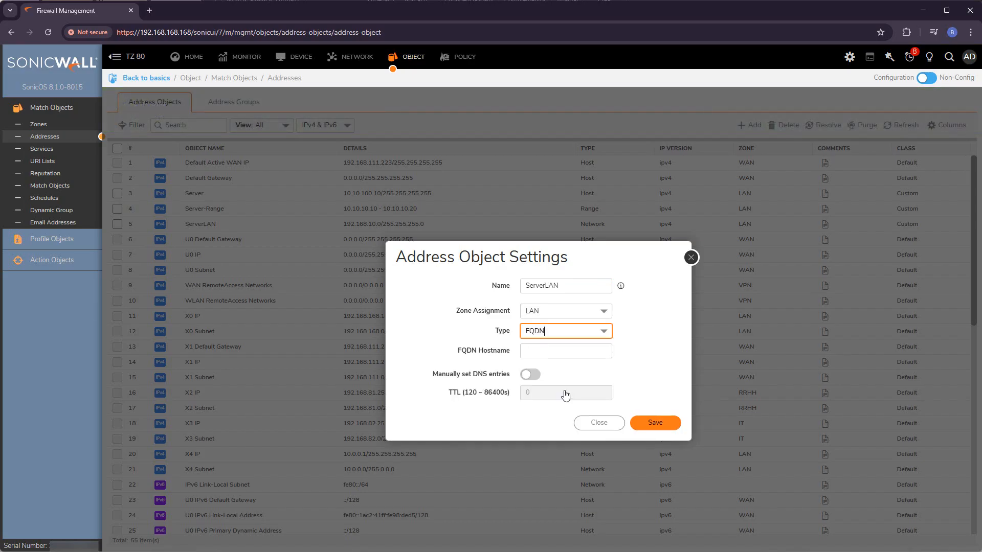
pyautogui.moveTo(445, 355); pyautogui.dragTo(512, 353)
pyautogui.click(450, 361)
pyautogui.click(481, 310)
# - Set the new address object's zone assignment to WAN and its type to FQDN
pyautogui.click(580, 317)
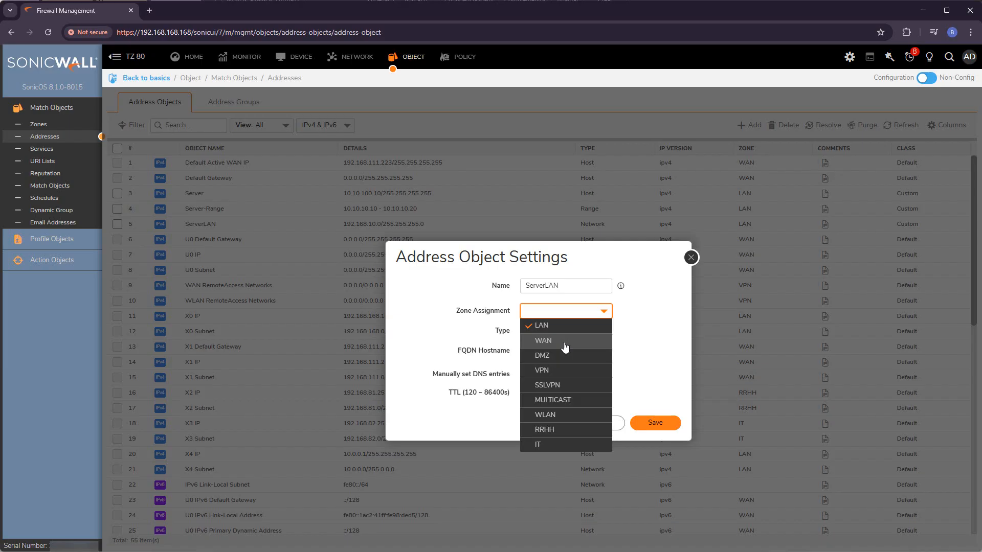
pyautogui.click(565, 340)
pyautogui.click(565, 332)
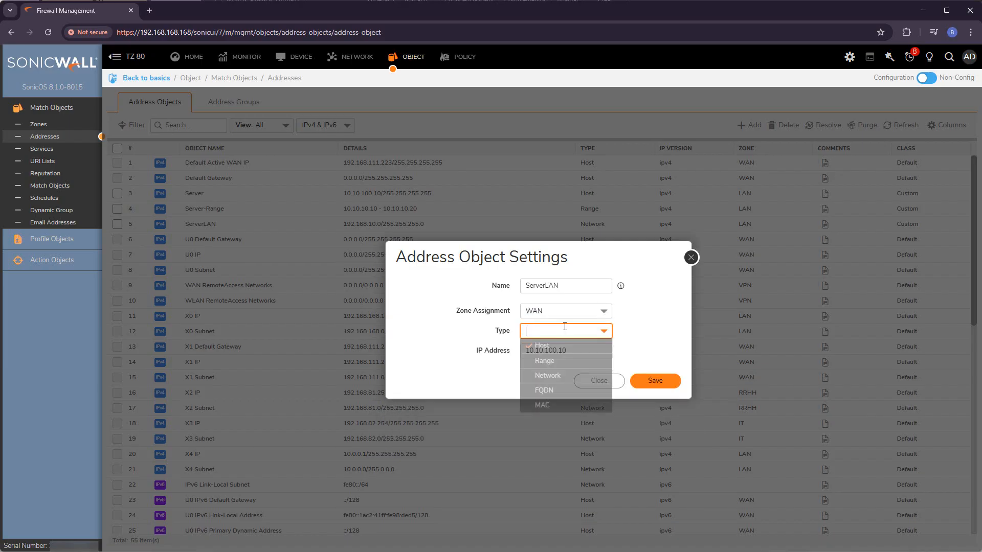
pyautogui.click(565, 391)
pyautogui.click(559, 353)
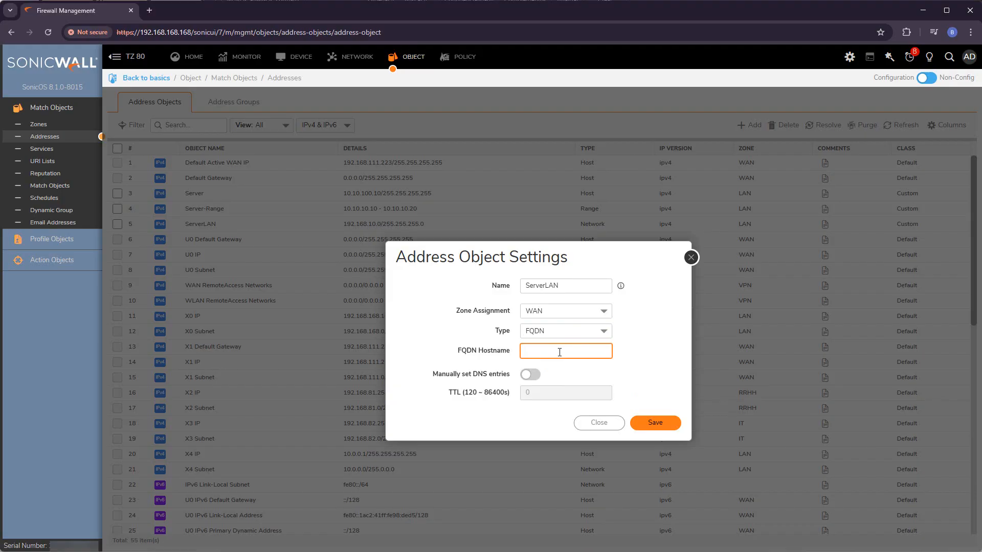
pyautogui.write('www.goog.es')
pyautogui.moveTo(564, 287); pyautogui.dragTo(435, 288)
pyautogui.click(560, 352)
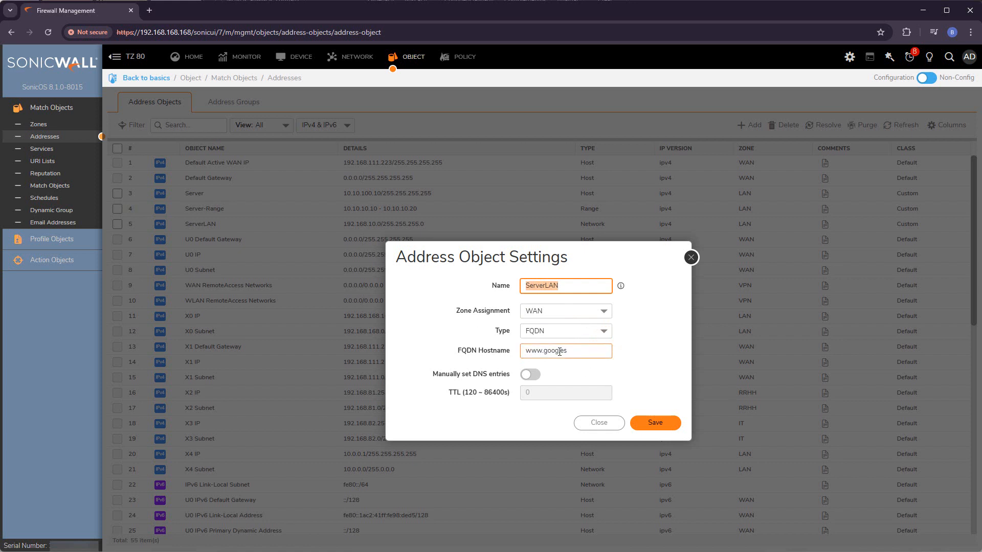
pyautogui.moveTo(560, 352); pyautogui.dragTo(436, 357)
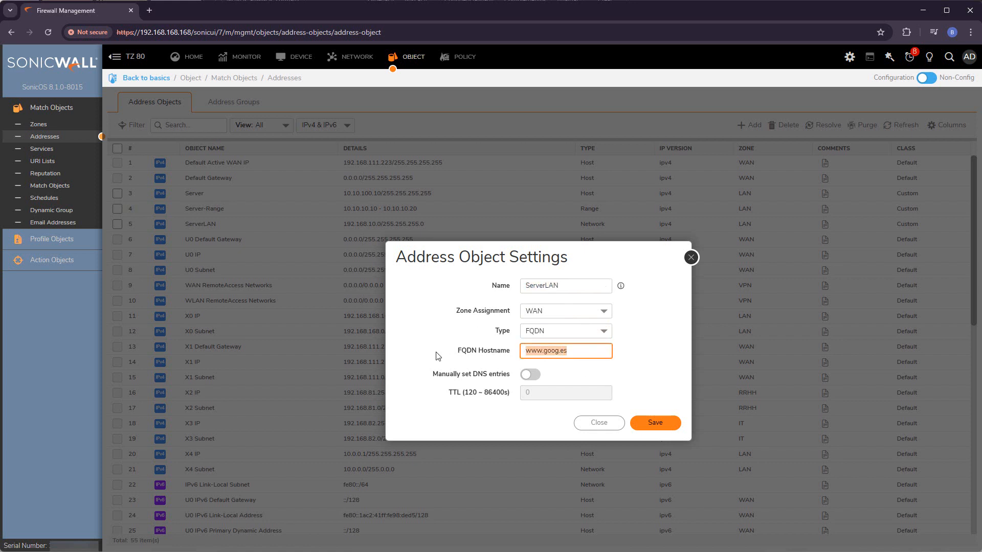
pyautogui.press('BackSpace')
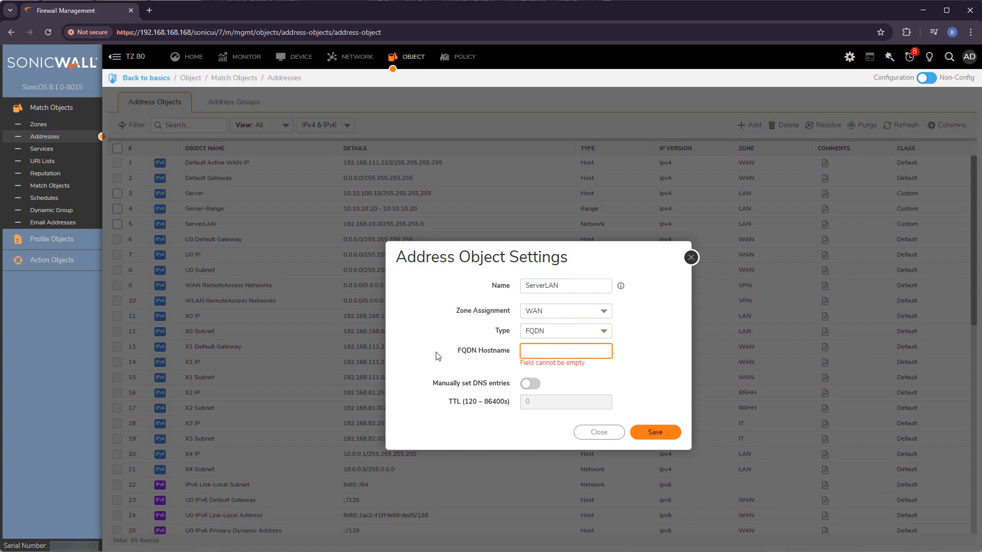
pyautogui.write('w')
pyautogui.press('BackSpace')
pyautogui.write('w')
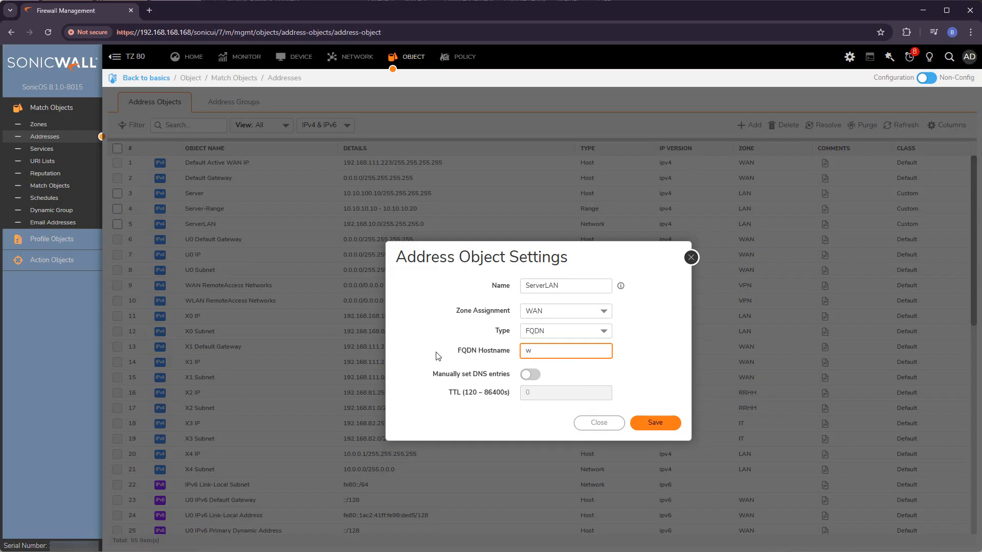
pyautogui.write('ww.google.es')
pyautogui.doubleClick(525, 284)
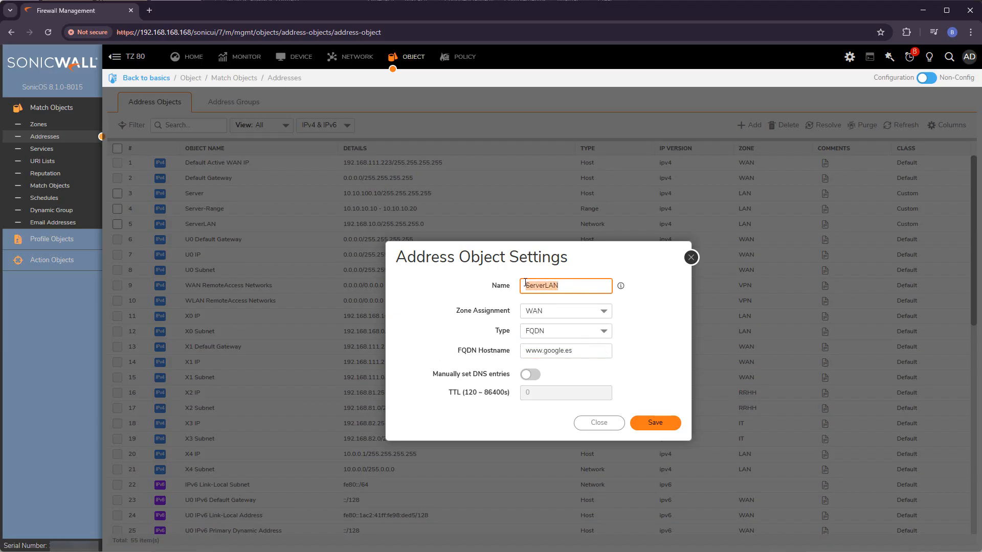
pyautogui.write('google')
pyautogui.click(654, 423)
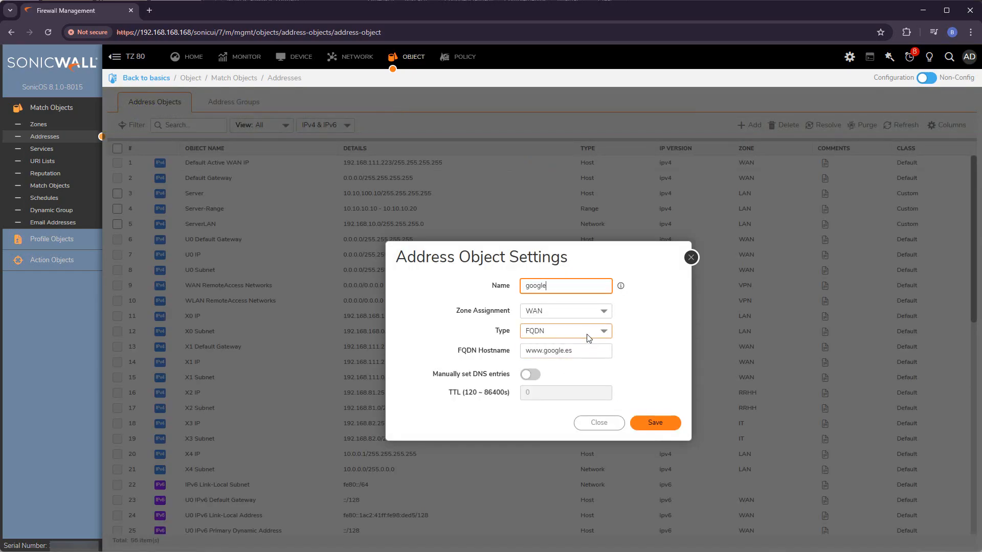
# - Change the zone assignment to LAN and the address object type to MAC
pyautogui.click(605, 311)
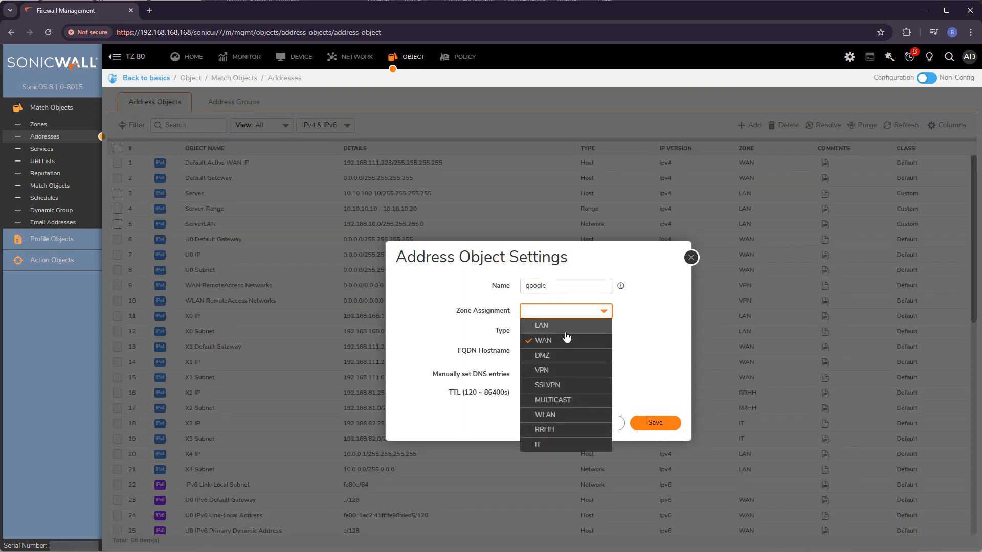
pyautogui.click(563, 326)
pyautogui.click(563, 331)
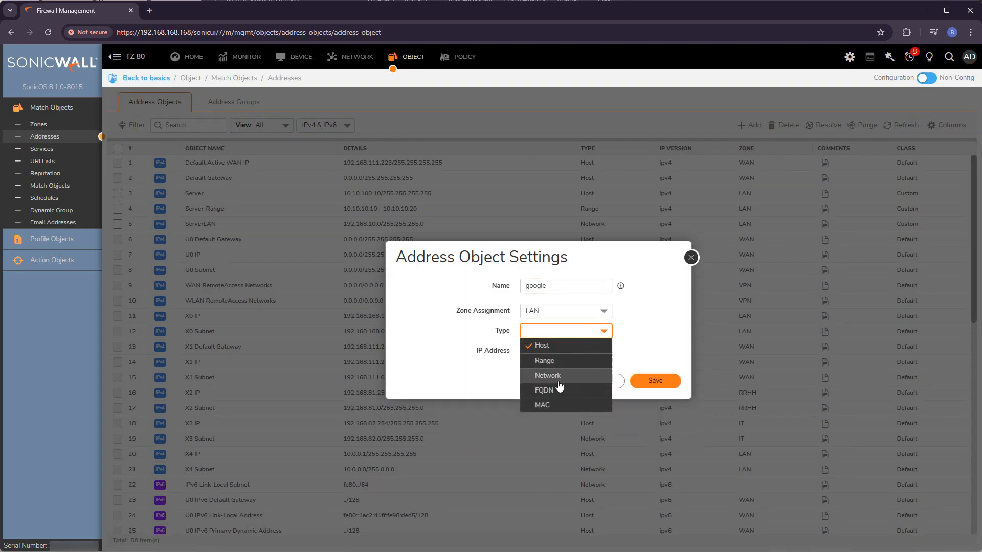
pyautogui.click(545, 405)
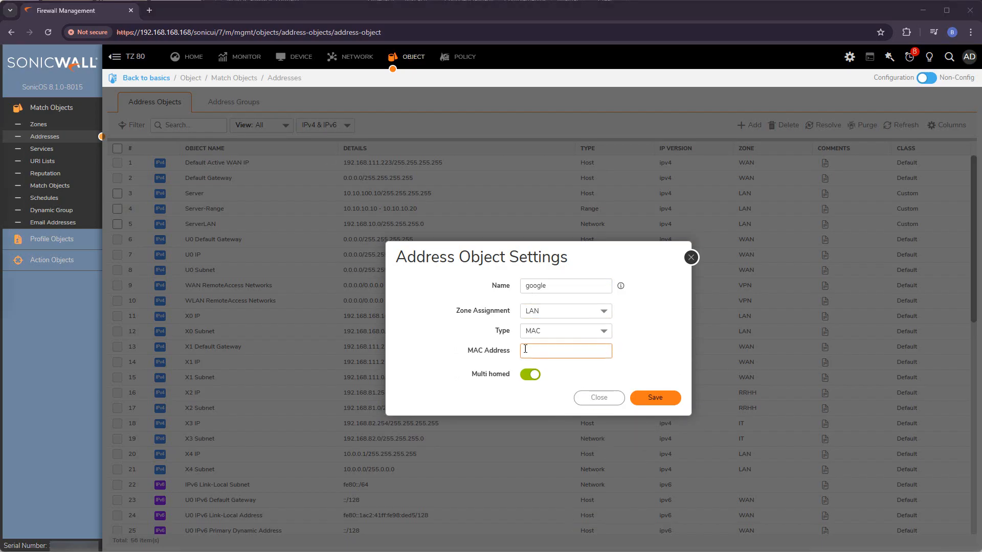
# - Set the MAC address to 10:27:F5:51:3F:9D and try to save the address object
pyautogui.click(557, 353)
pyautogui.write('10-27-F5-51-3F-9D')
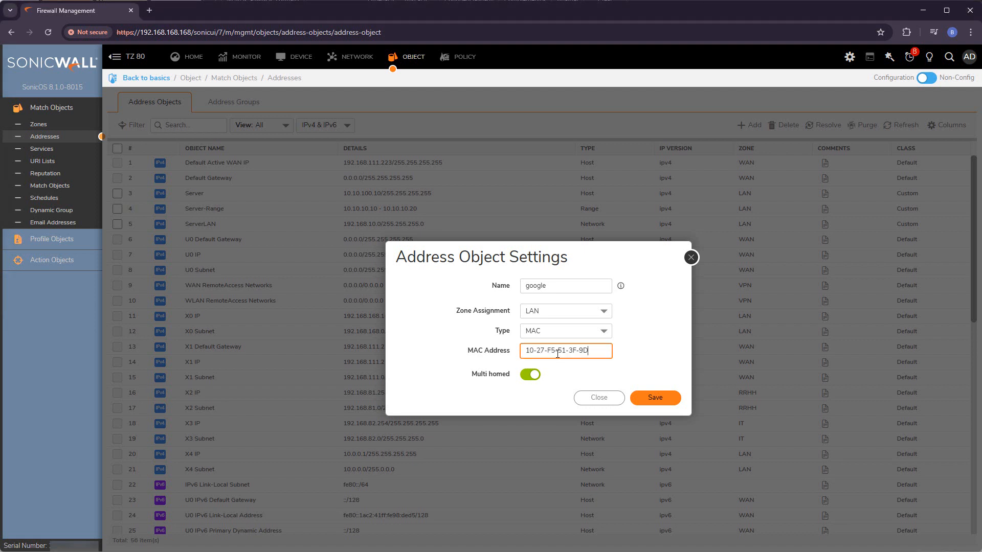
pyautogui.press('Left')
pyautogui.press('Left')
pyautogui.press('BackSpace')
pyautogui.write(':')
pyautogui.write(':')
pyautogui.write(':')
pyautogui.write(':')
pyautogui.click(657, 399)
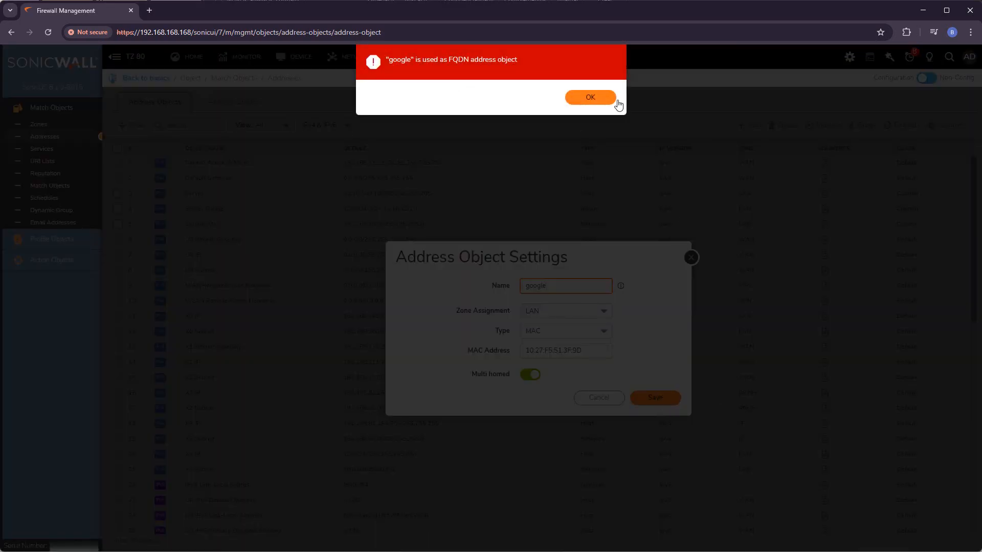
pyautogui.click(601, 98)
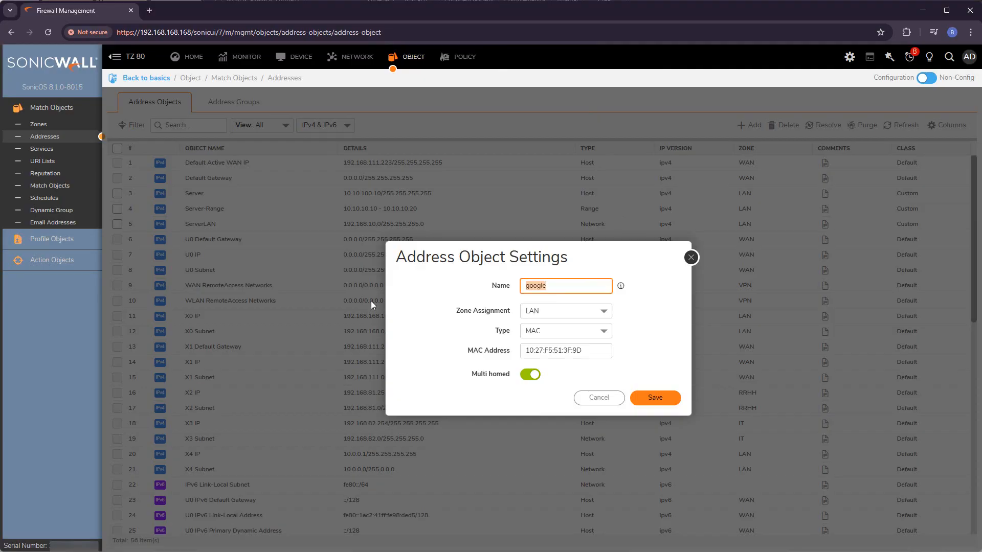
# - Name the MAC object MacAddress, save it and close the address object settings
pyautogui.write('MacAddress')
pyautogui.click(671, 398)
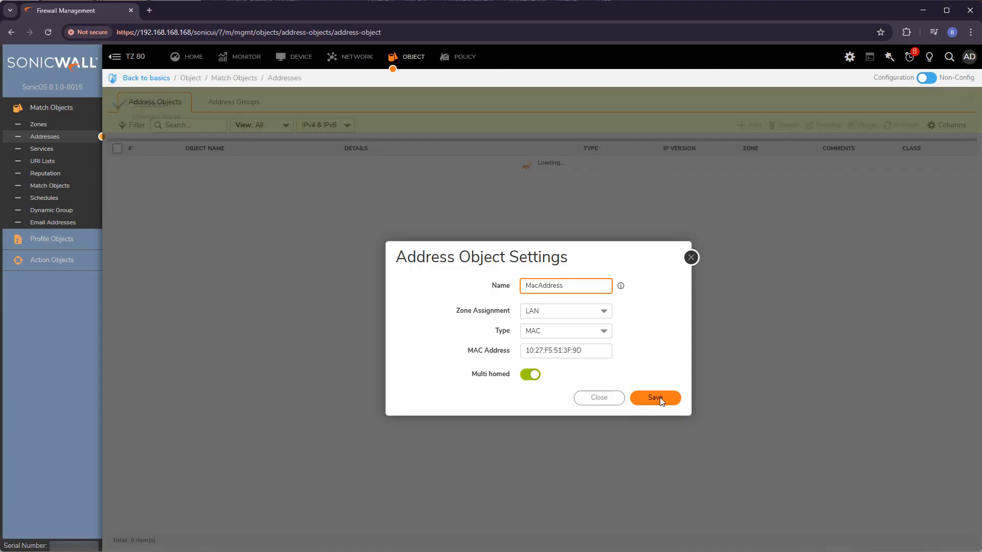
pyautogui.click(602, 398)
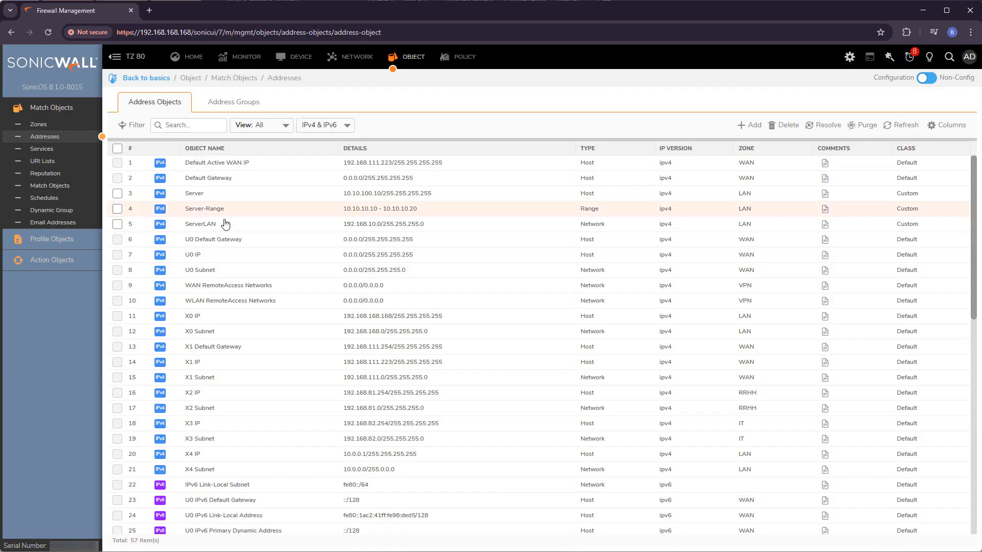
# - Filter the address objects by the Default view and by the Custom view, and check the IP version filter options
pyautogui.click(257, 128)
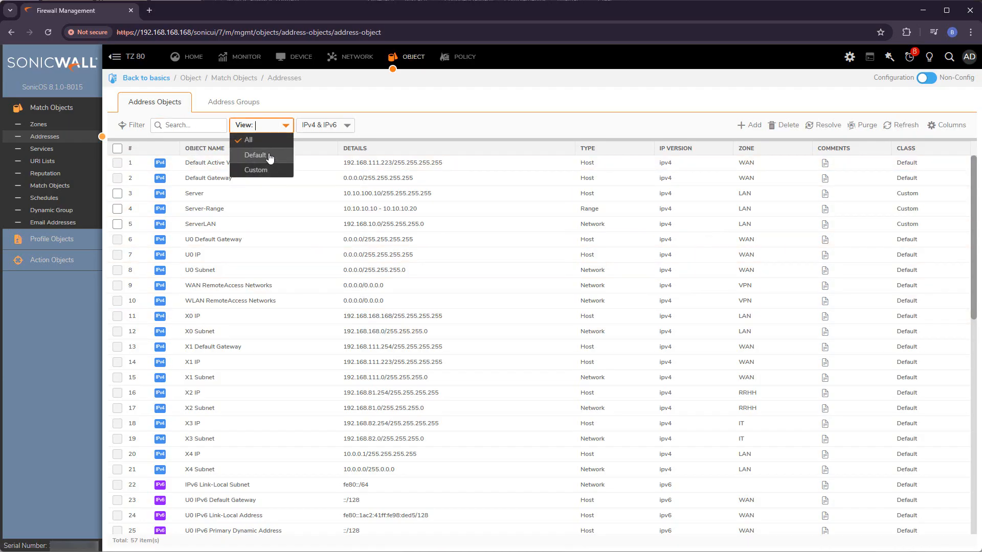
pyautogui.click(270, 156)
pyautogui.click(284, 125)
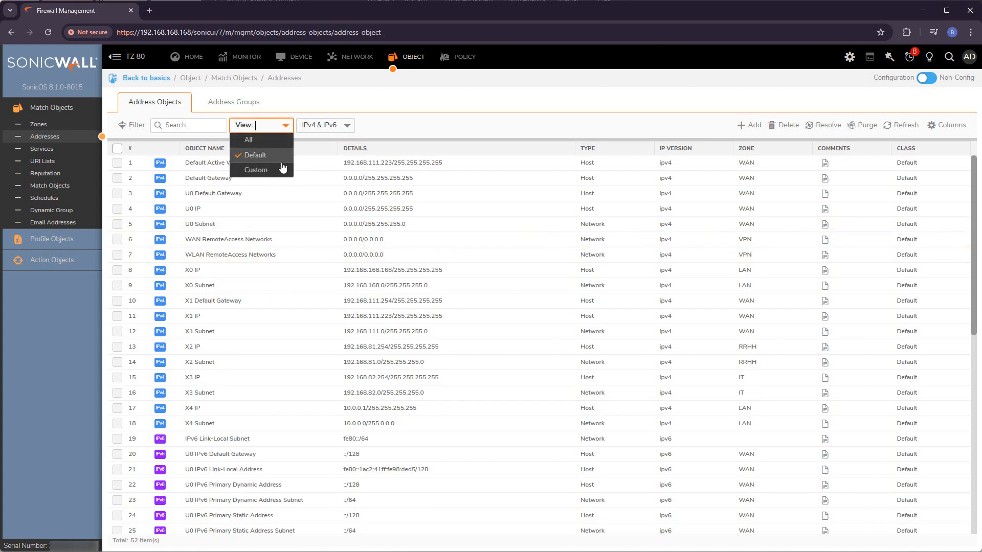
pyautogui.click(251, 171)
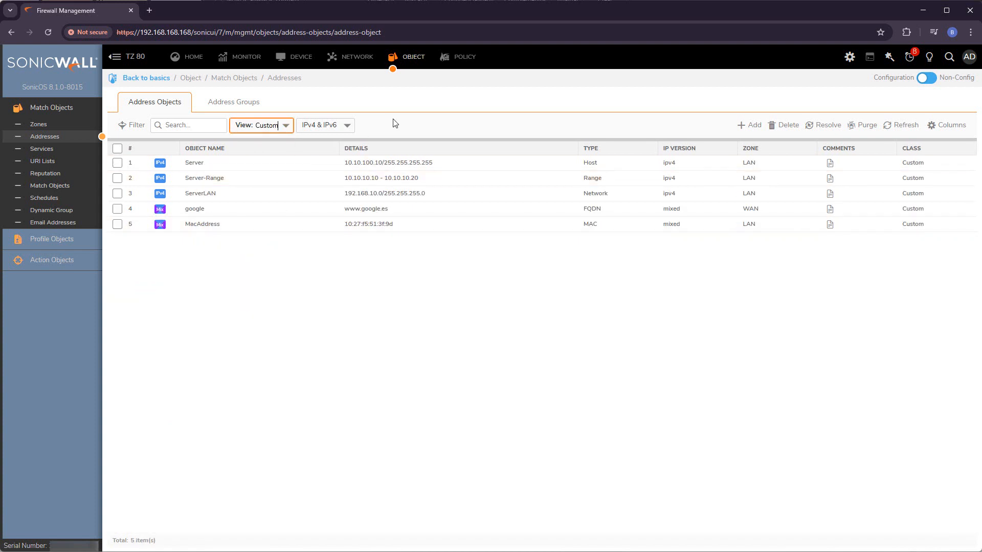
pyautogui.click(347, 127)
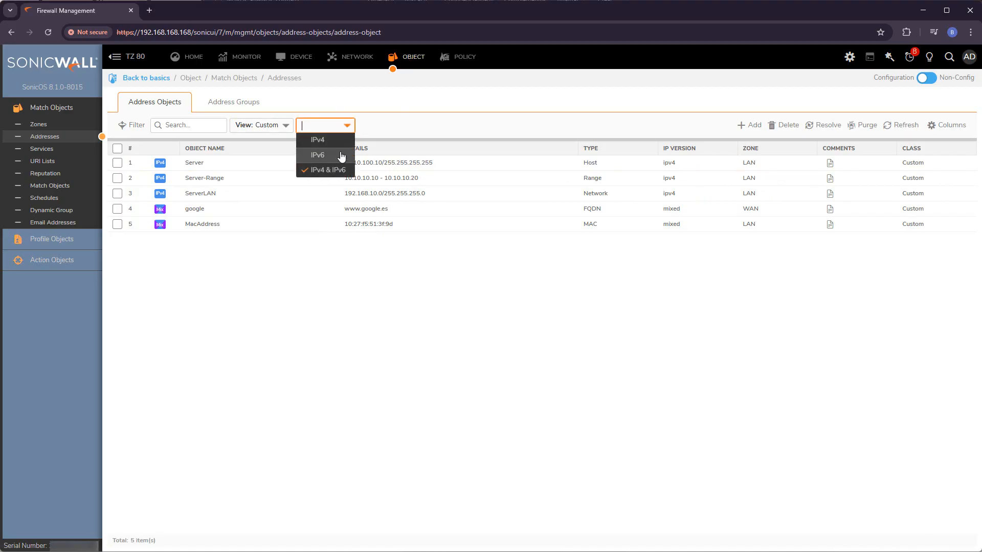
pyautogui.click(362, 315)
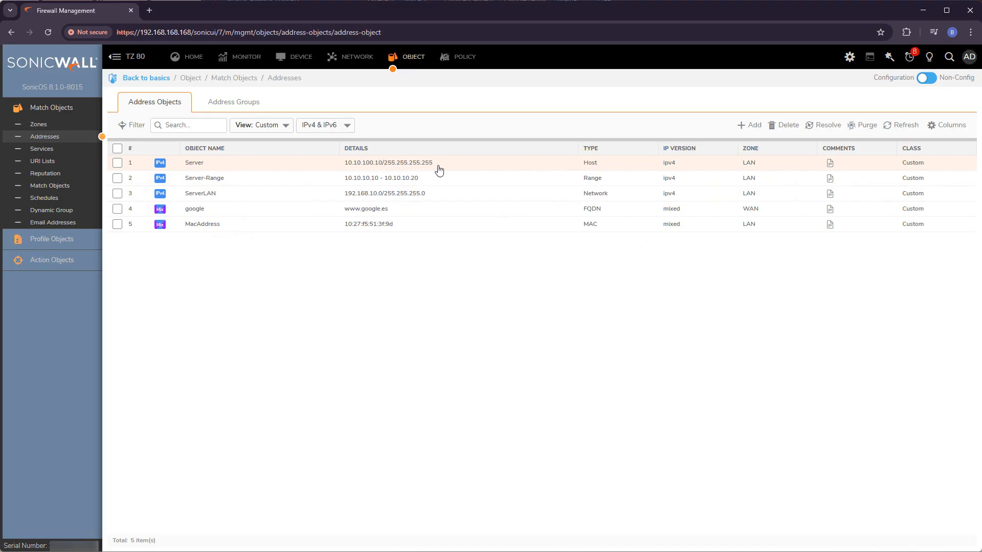
pyautogui.moveTo(373, 217)
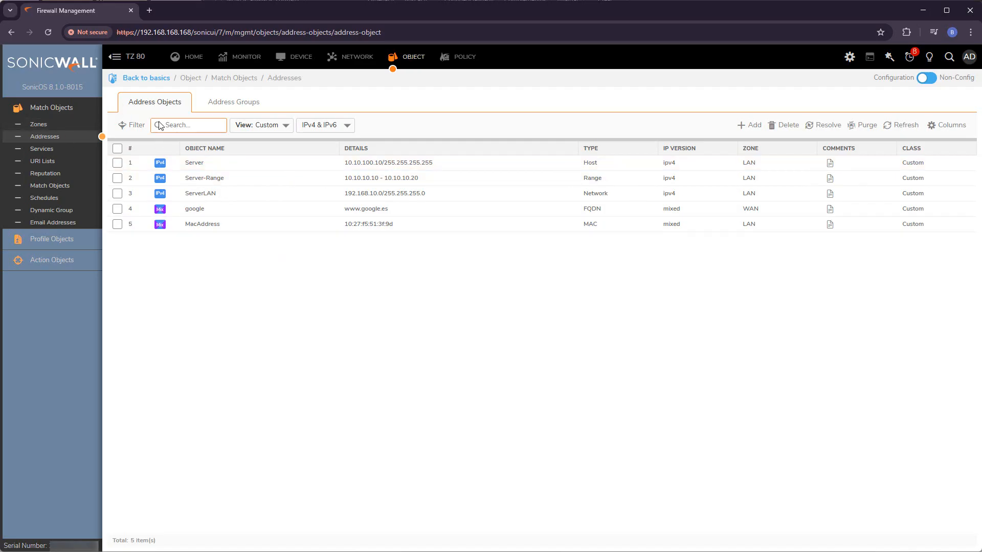
# - Start a new address group and name it ObjectGroup1
pyautogui.click(243, 107)
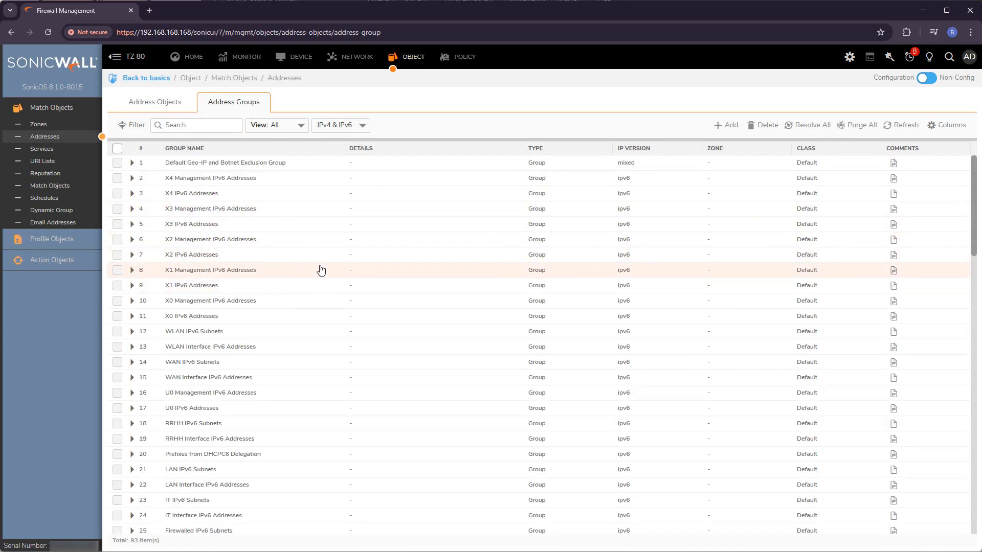
pyautogui.moveTo(321, 271)
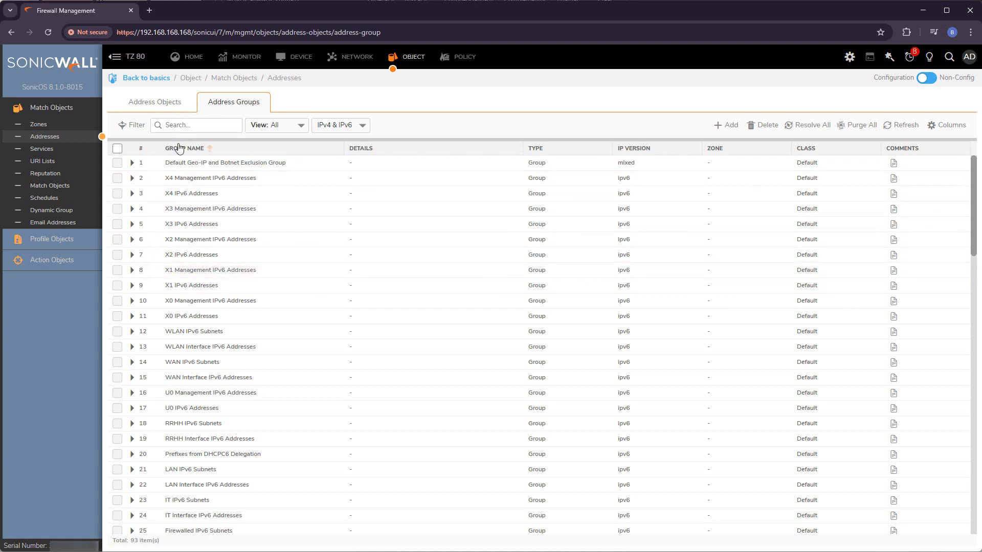
pyautogui.click(725, 125)
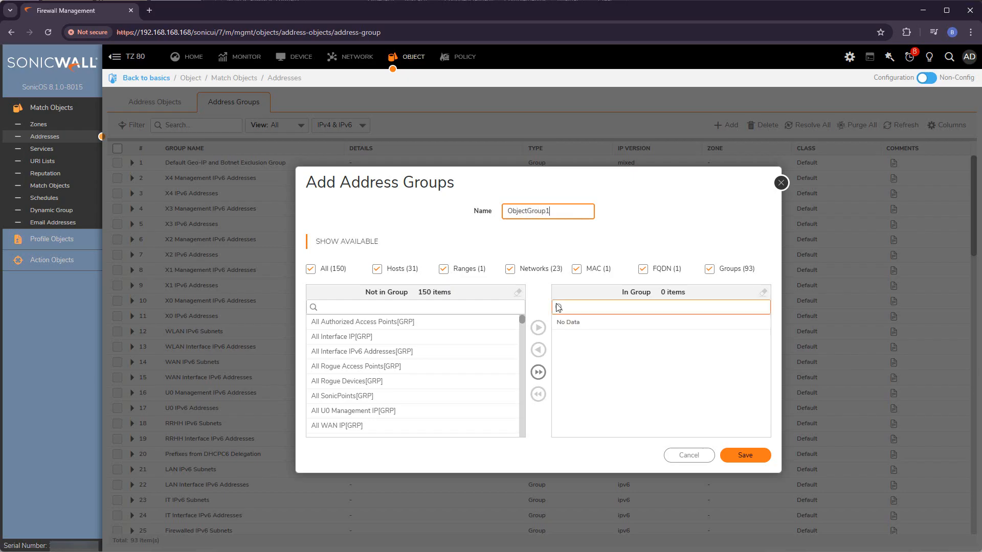
pyautogui.moveTo(568, 215); pyautogui.dragTo(459, 219)
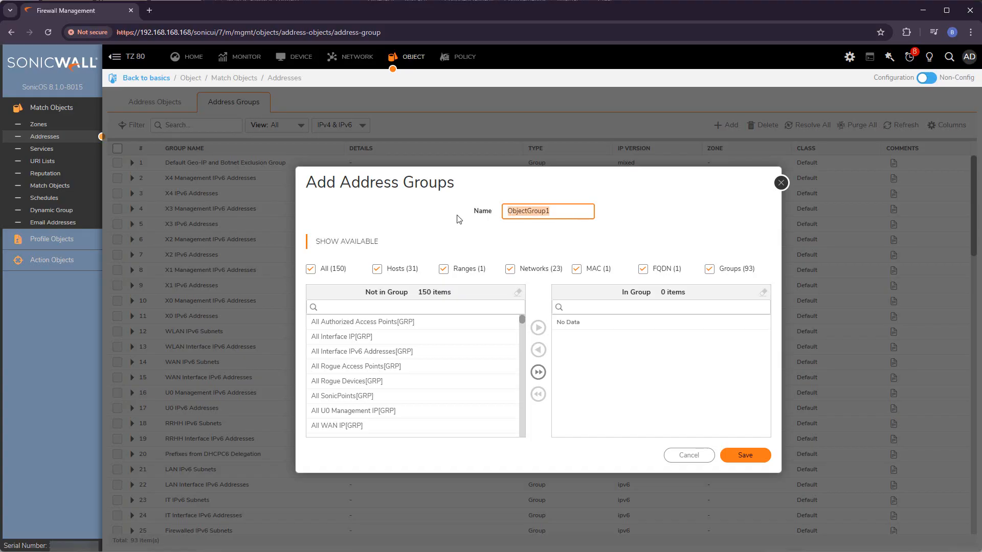
pyautogui.click(509, 234)
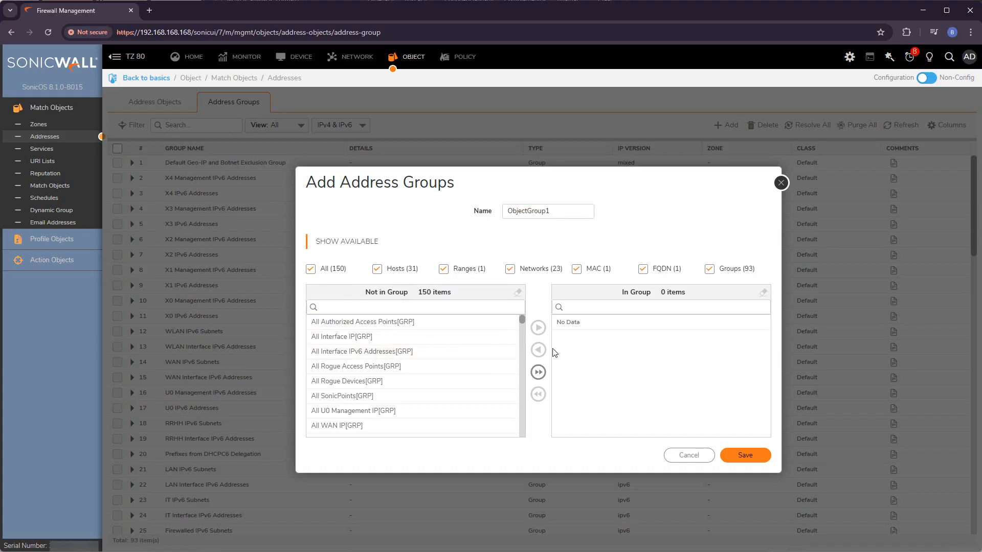
# - Limit the items available for the group to Hosts and FQDN
pyautogui.scroll(-20, 377, 384)
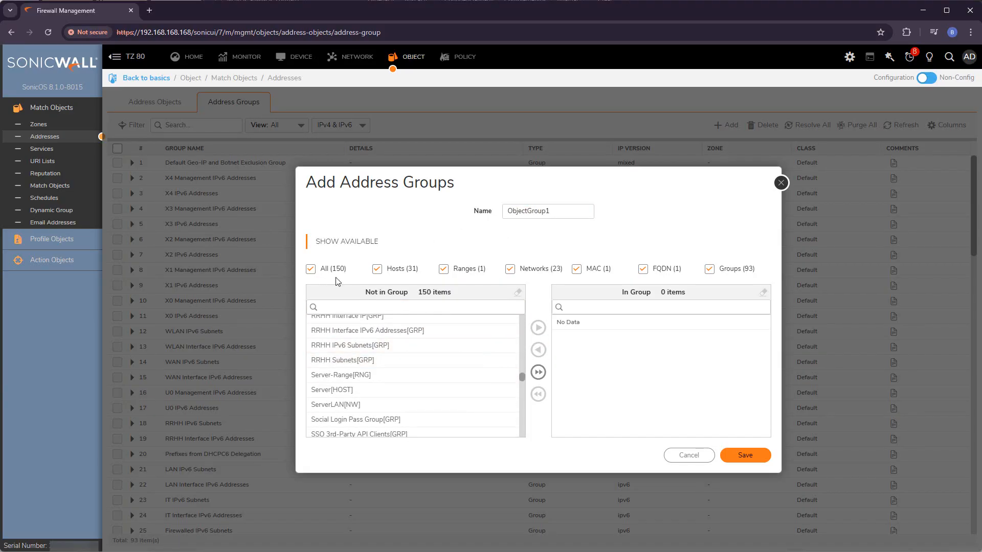
pyautogui.click(311, 268)
pyautogui.click(377, 269)
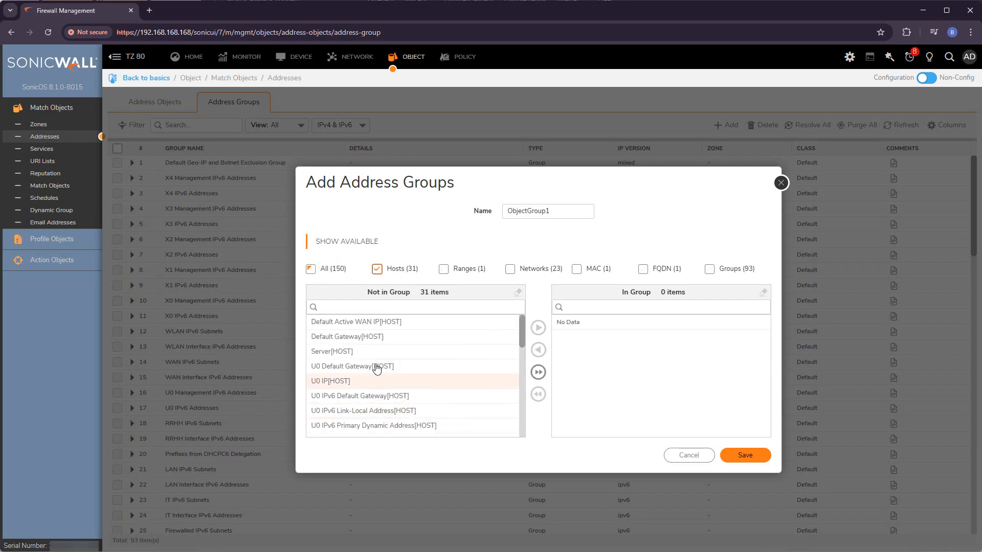
pyautogui.click(643, 268)
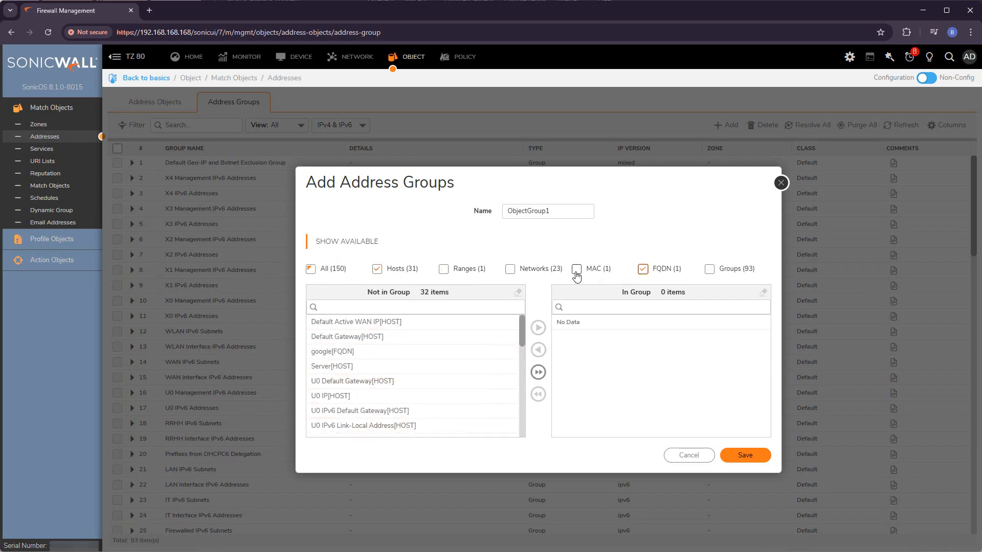
# - Add X2 IP, X3 IP, X1 IPv6 Link-Local Address and the X1 and X2 IPv6 Primary Static Addresses to the group and save it
pyautogui.click(357, 337)
pyautogui.click(366, 381)
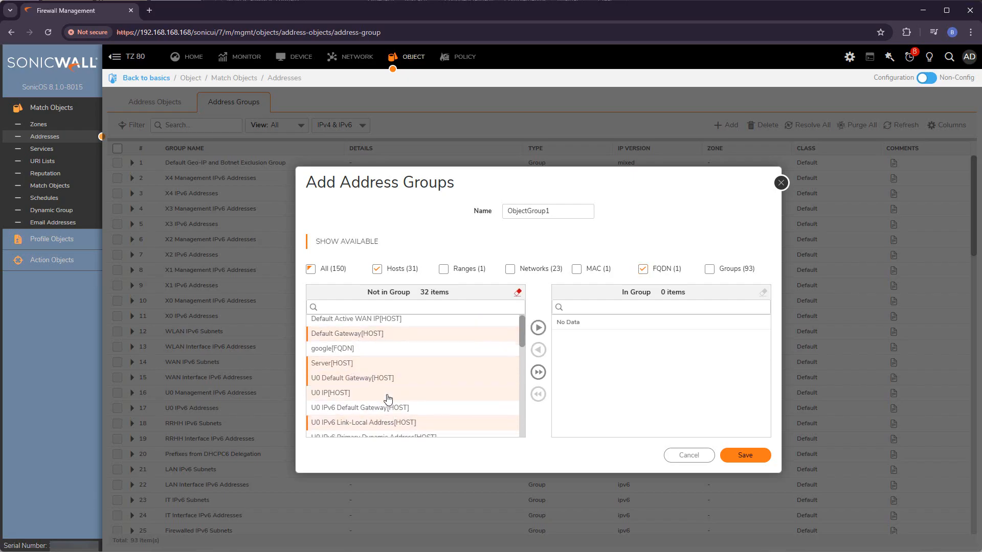
pyautogui.scroll(-5, 375, 327)
pyautogui.click(375, 320)
pyautogui.click(377, 348)
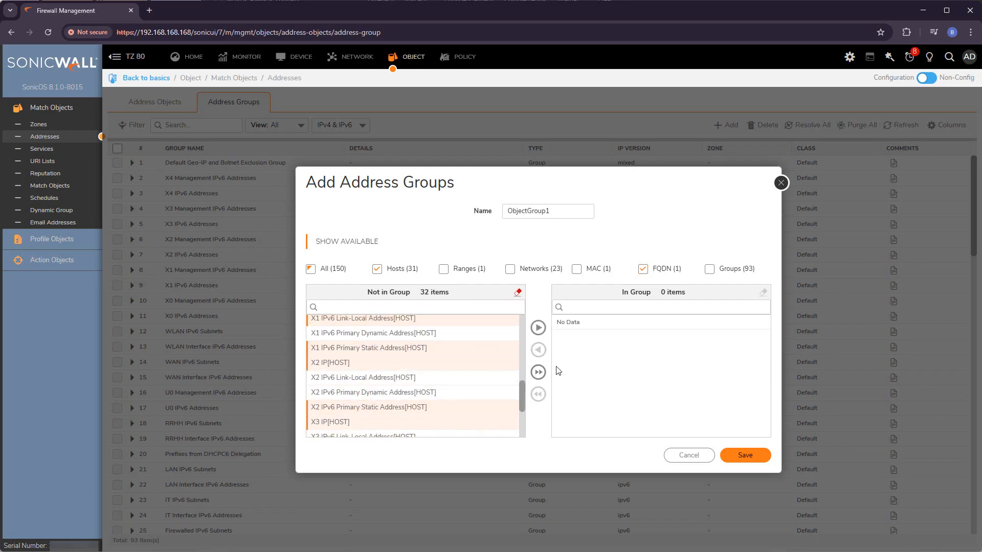
pyautogui.click(538, 328)
pyautogui.click(746, 457)
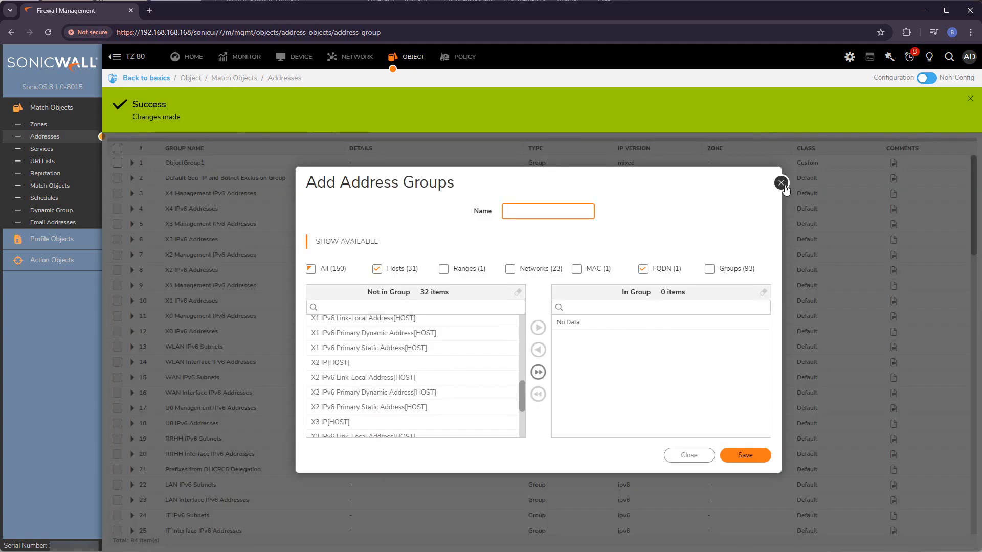
pyautogui.click(781, 184)
# - Show only the custom address groups and expand ObjectGroup1 to review its members
pyautogui.click(297, 131)
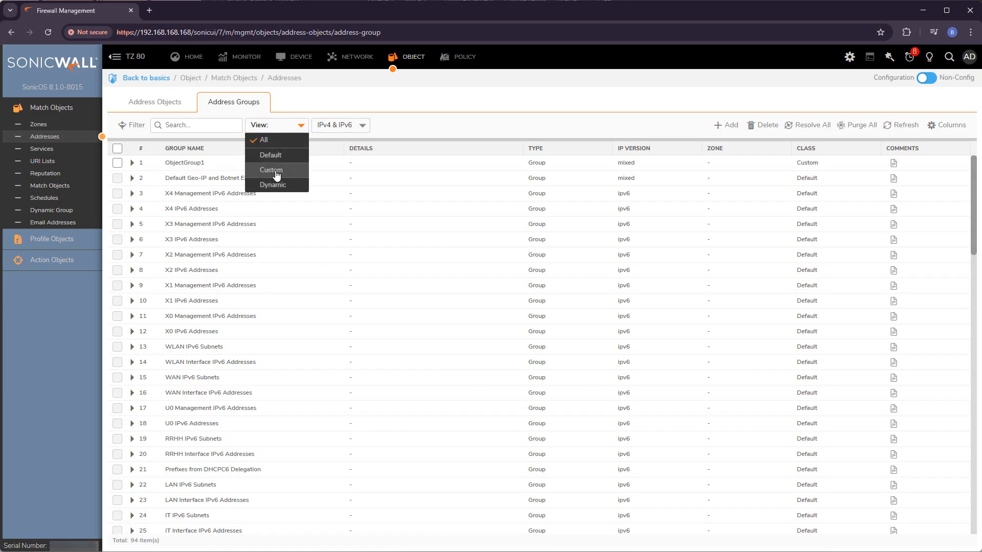
pyautogui.click(276, 171)
pyautogui.click(132, 162)
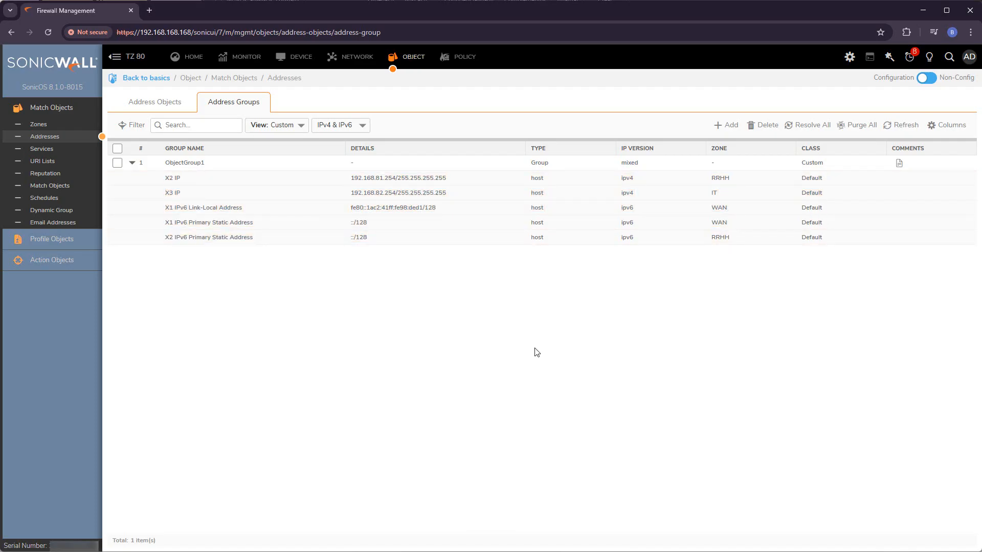
# - Open the service objects list and review the predefined services, including the details of DHCP Server
pyautogui.click(167, 113)
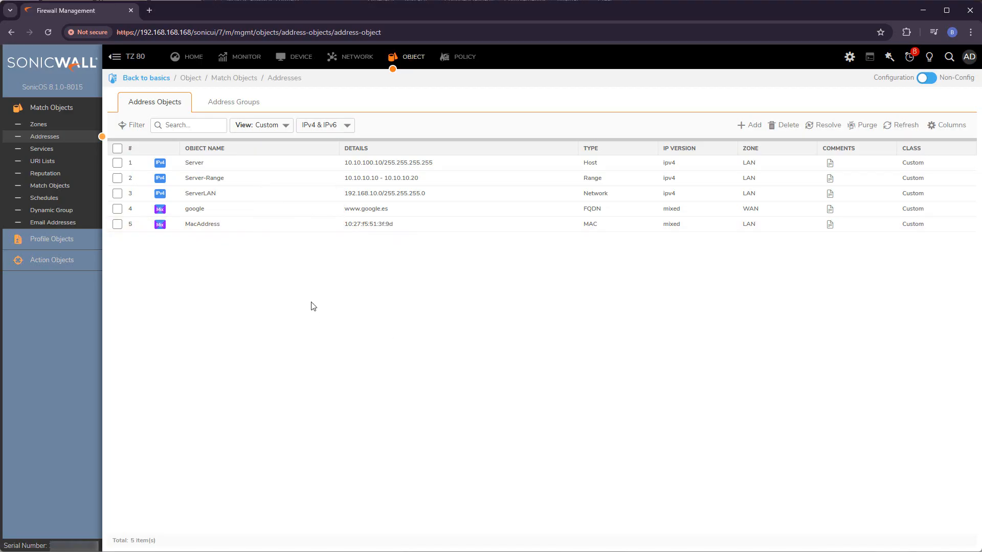
pyautogui.click(43, 150)
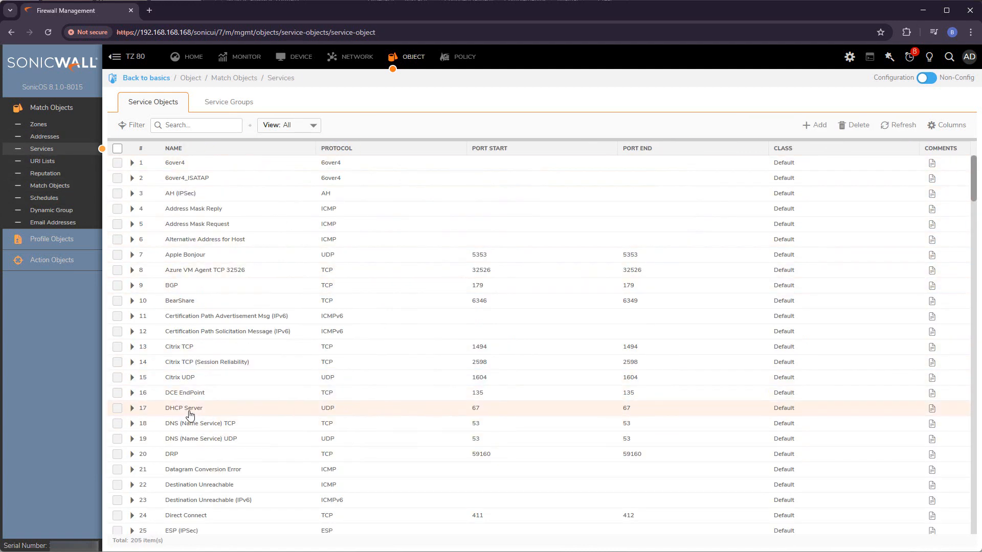
pyautogui.click(476, 410)
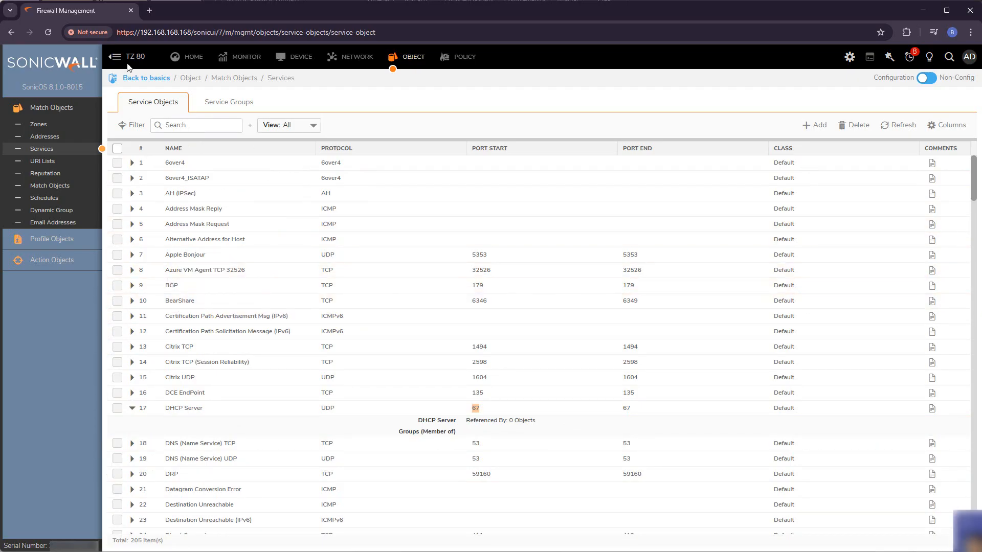
pyautogui.scroll(-4, 249, 363)
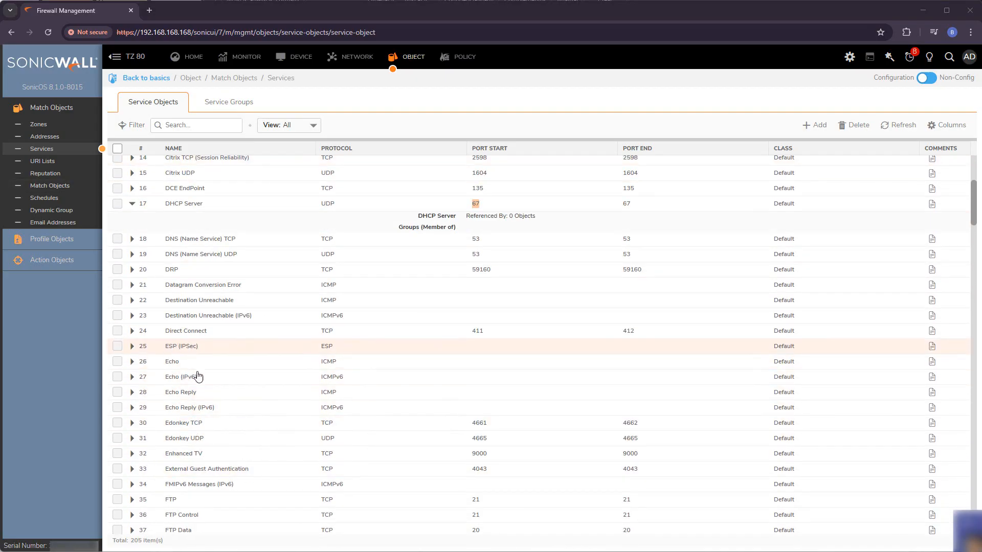
pyautogui.scroll(4, 248, 305)
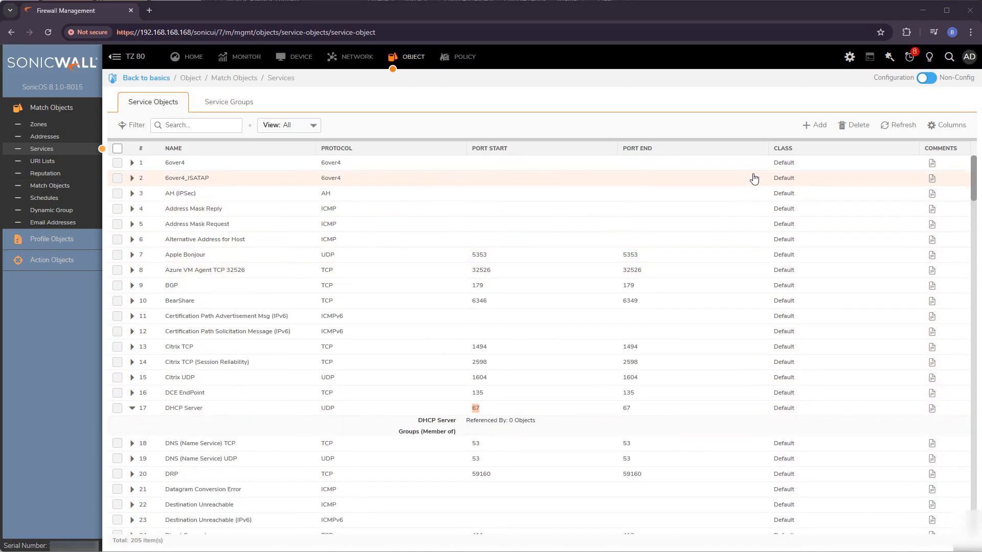
# - Start a new service object named Service888 with the protocol TCP(6)
pyautogui.click(815, 126)
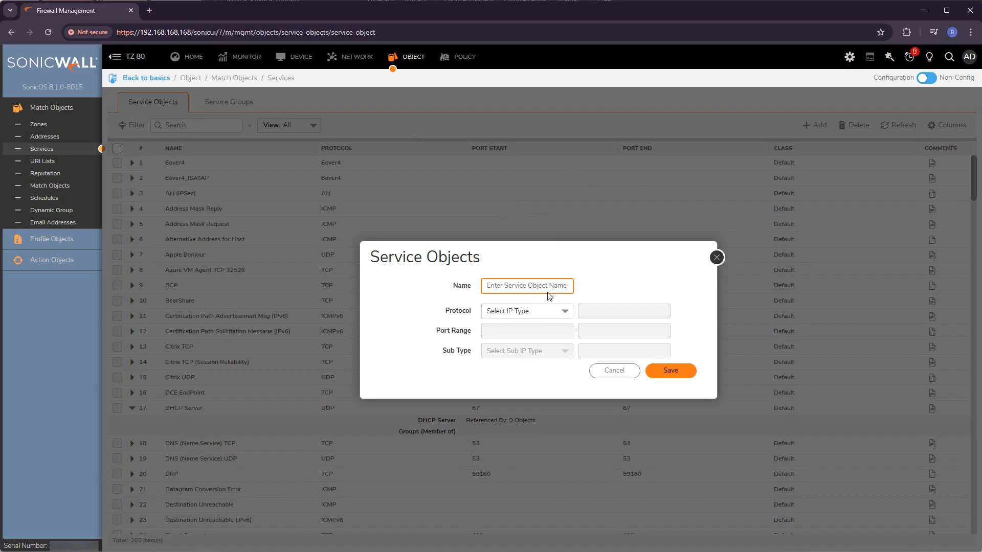
pyautogui.write('Service888')
pyautogui.click(562, 310)
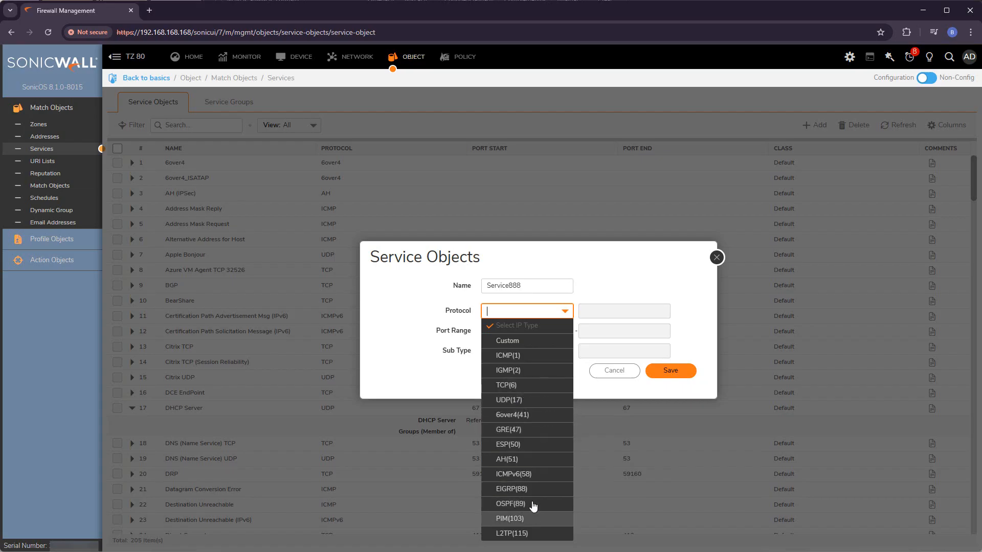
pyautogui.click(520, 387)
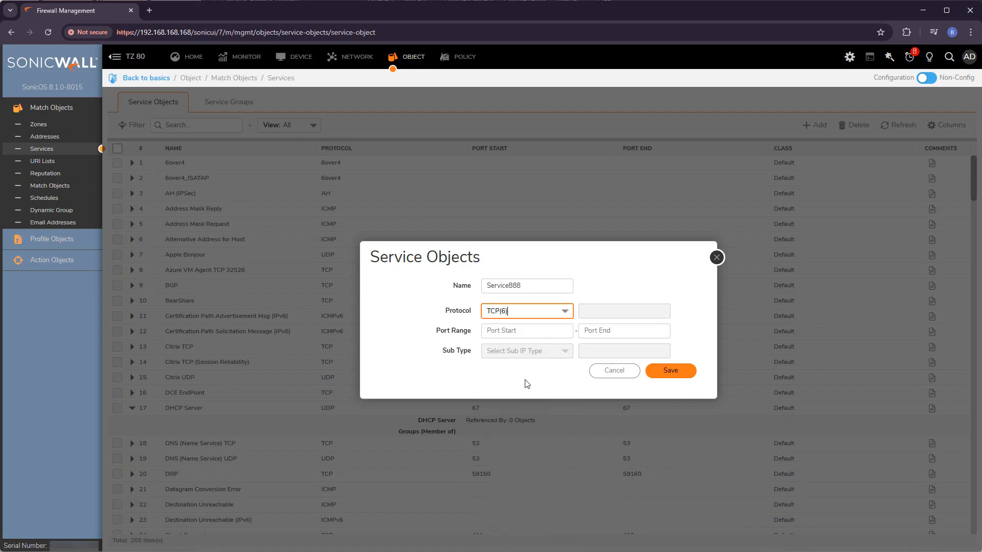
# - Set the service object's port range to start at 888 and end at 888
pyautogui.click(526, 332)
pyautogui.write('888')
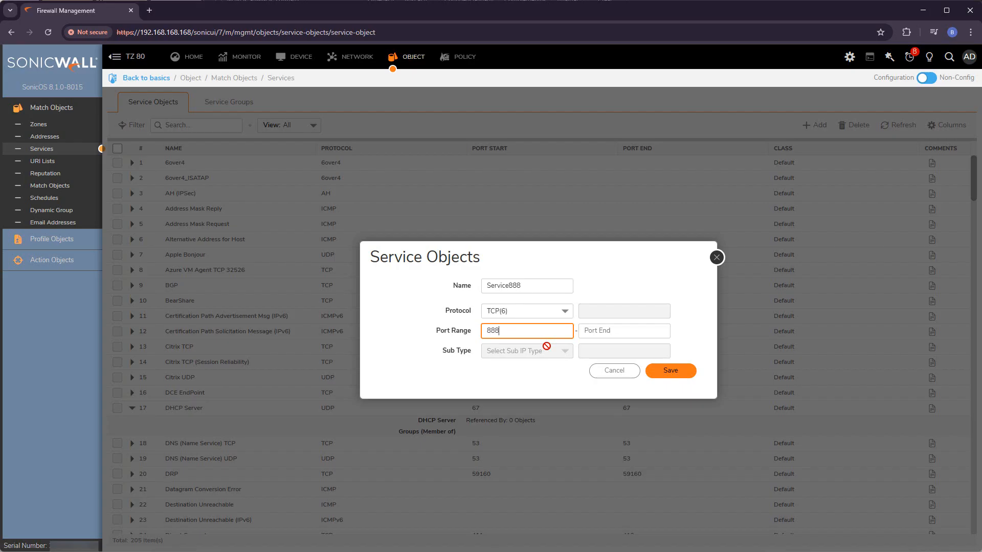
pyautogui.press('Tab')
pyautogui.write('88')
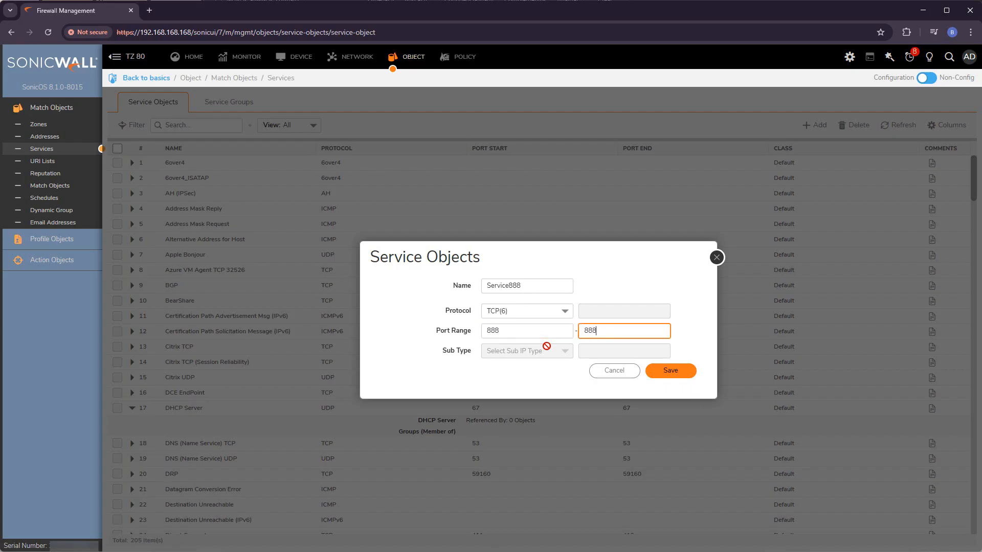
# - Clear the port range of Service888 and re-enter 888 as both the start and end port
pyautogui.doubleClick(658, 330)
pyautogui.press('BackSpace')
pyautogui.doubleClick(498, 327)
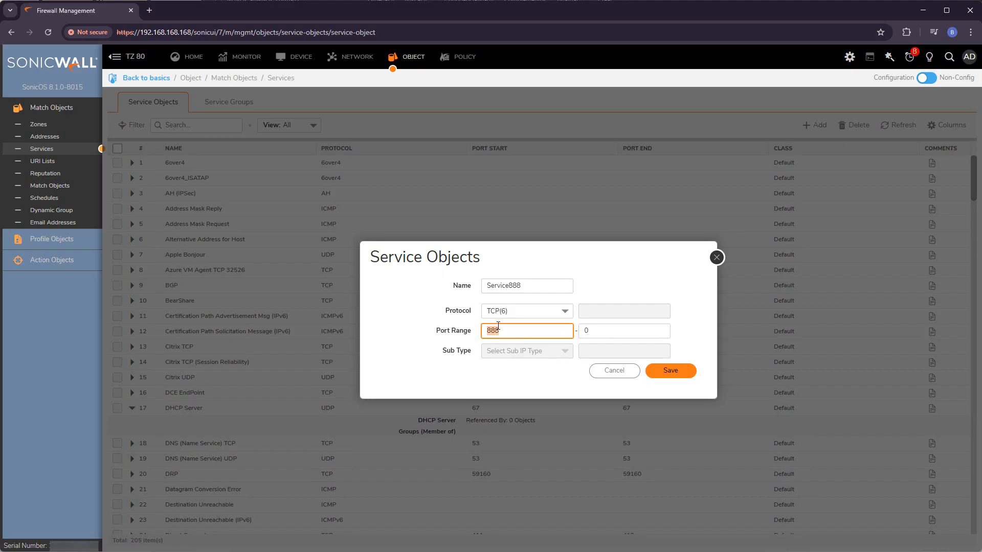
pyautogui.press('BackSpace')
pyautogui.write('88')
pyautogui.press('Tab')
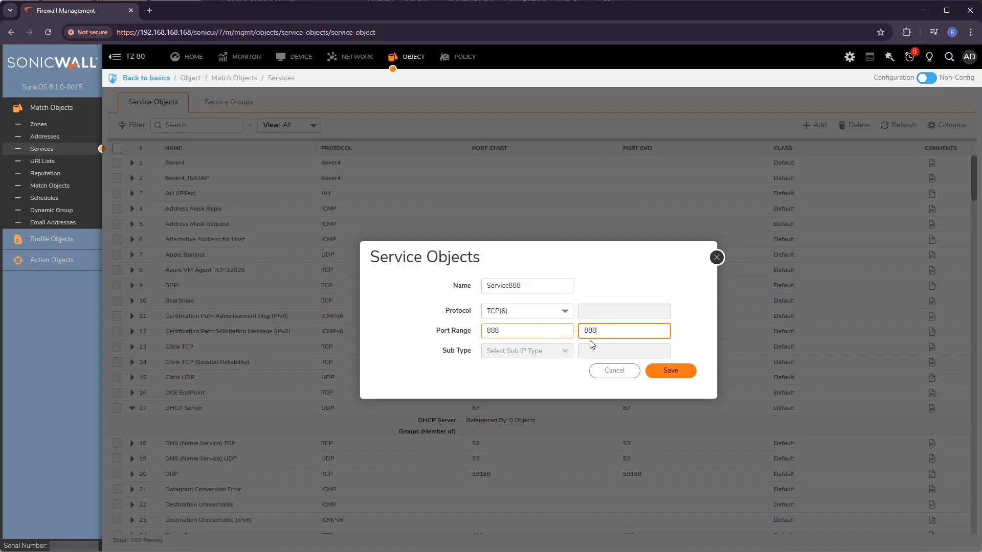
# - Save the Service888 service object and close its dialog
pyautogui.click(674, 375)
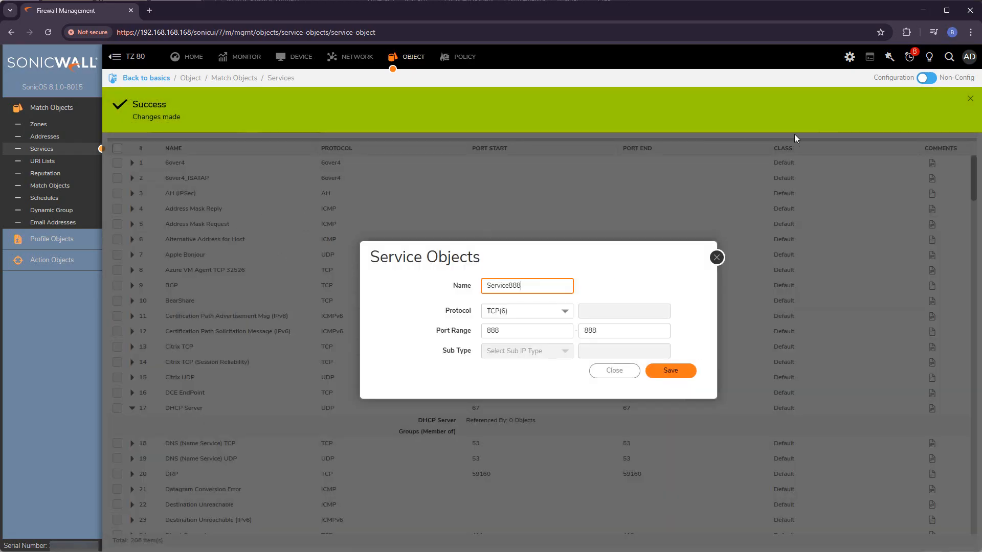
pyautogui.click(967, 102)
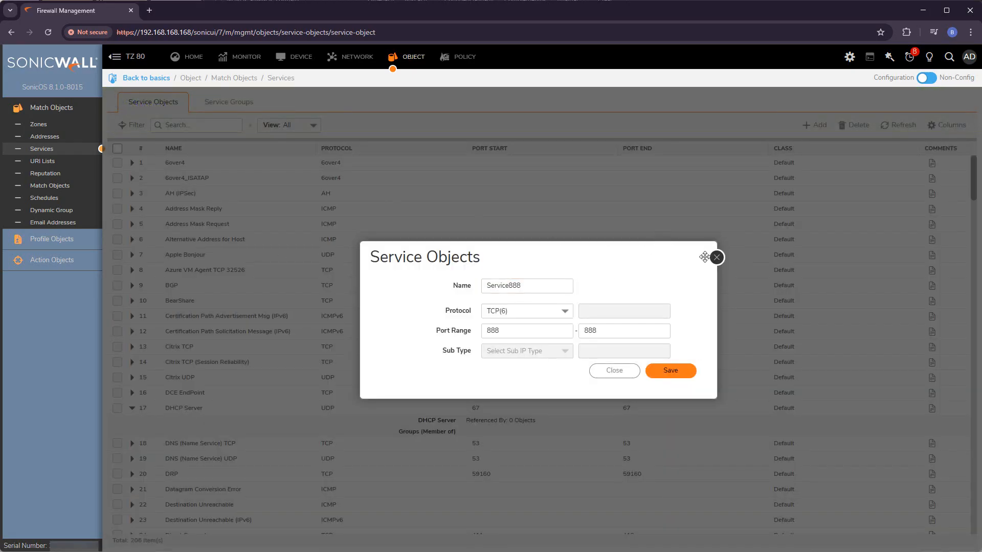
pyautogui.click(715, 257)
# - Limit the service objects list to custom entries to check the new object, and return to showing all objects
pyautogui.click(288, 125)
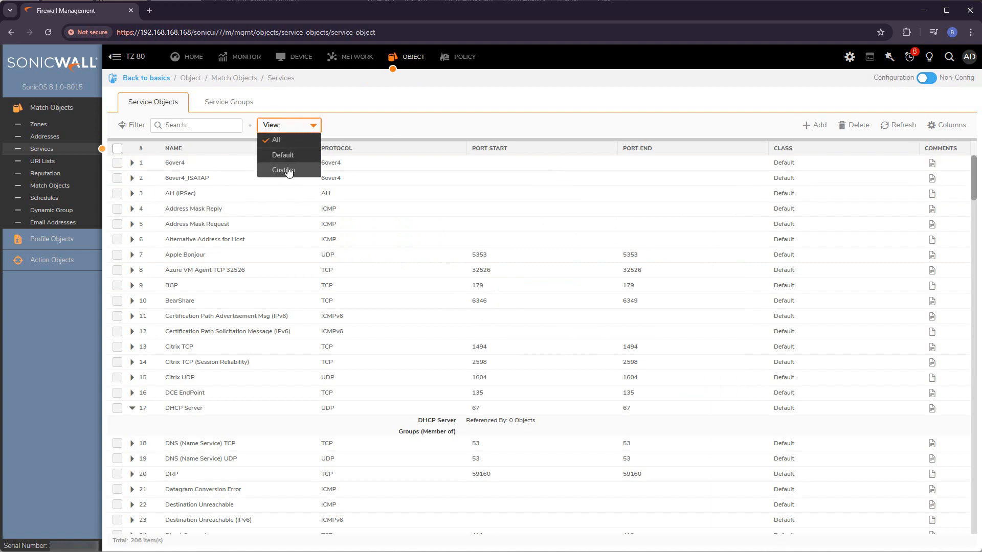
pyautogui.click(287, 170)
pyautogui.click(313, 129)
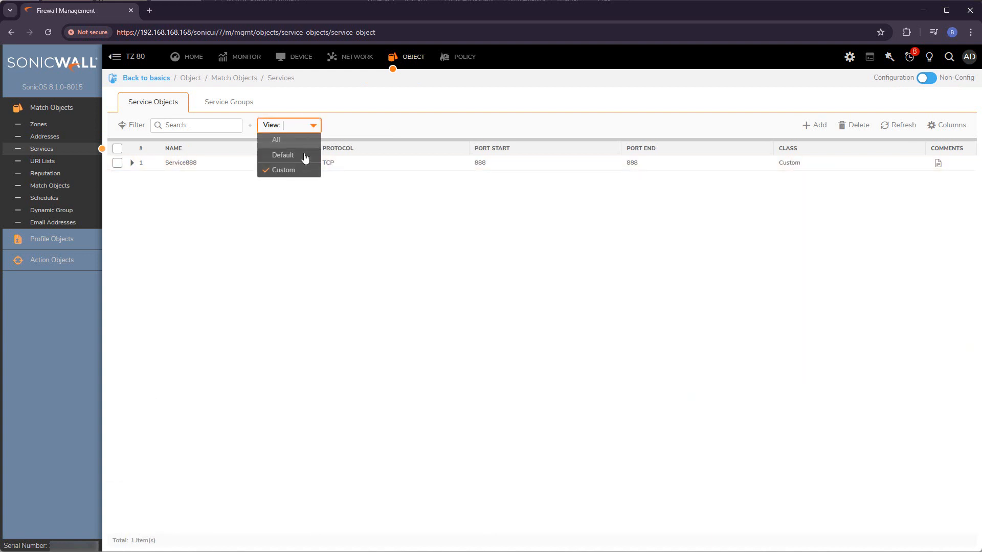
pyautogui.click(276, 140)
# - Search the service objects for 888 and expand Service888 and SAML_SP to review their references and group membership
pyautogui.click(202, 125)
pyautogui.write('888')
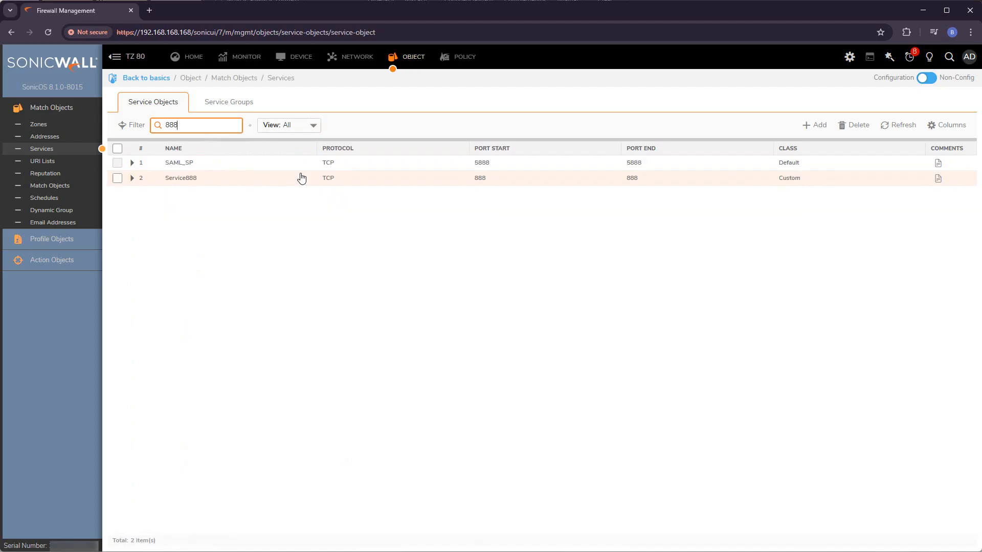
pyautogui.click(528, 183)
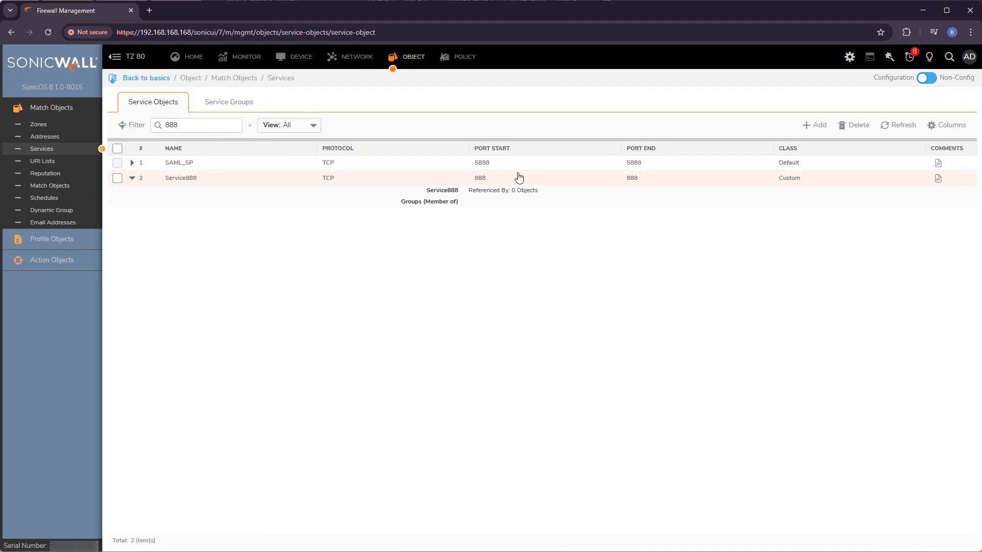
pyautogui.moveTo(523, 167)
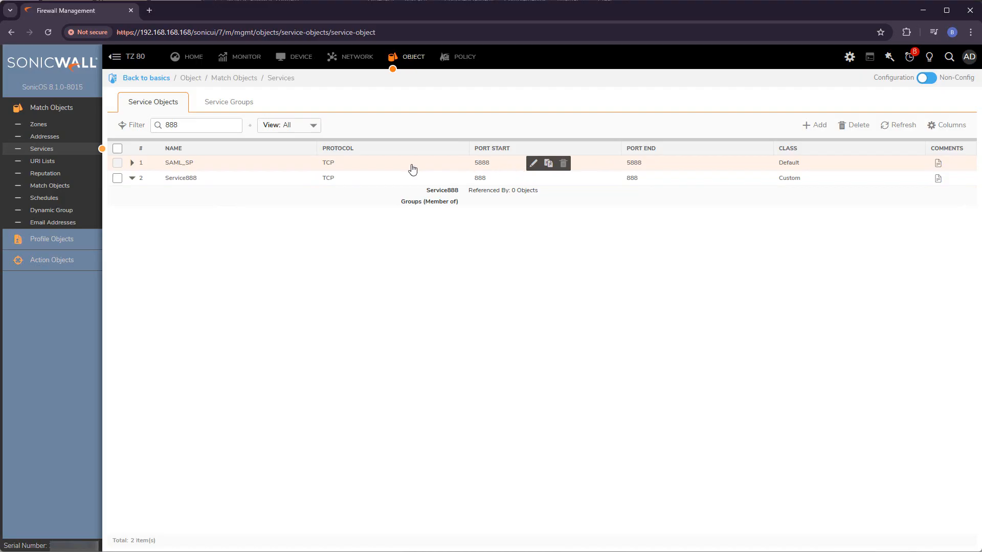
pyautogui.click(168, 164)
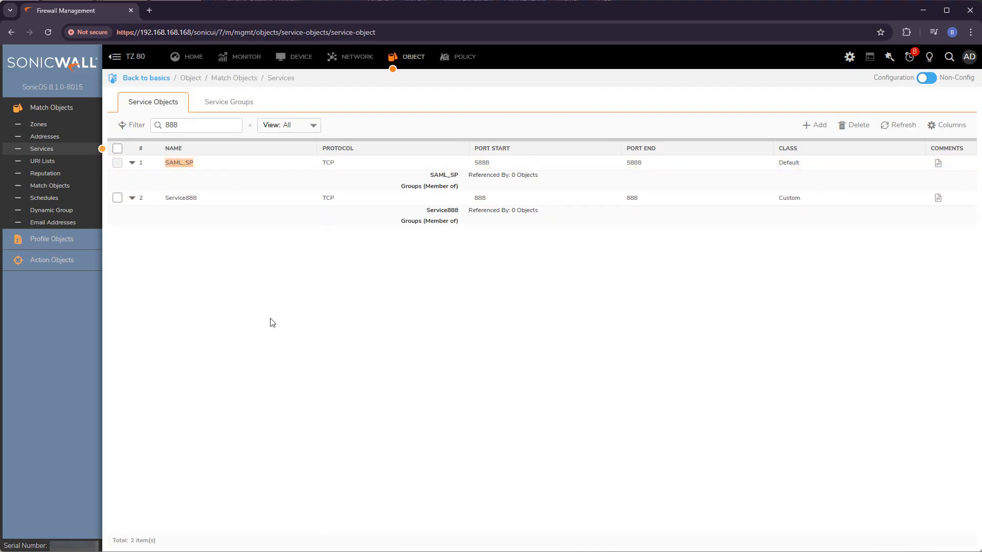
# - Open the service groups list and review the predefined groups
pyautogui.click(226, 103)
pyautogui.moveTo(335, 341)
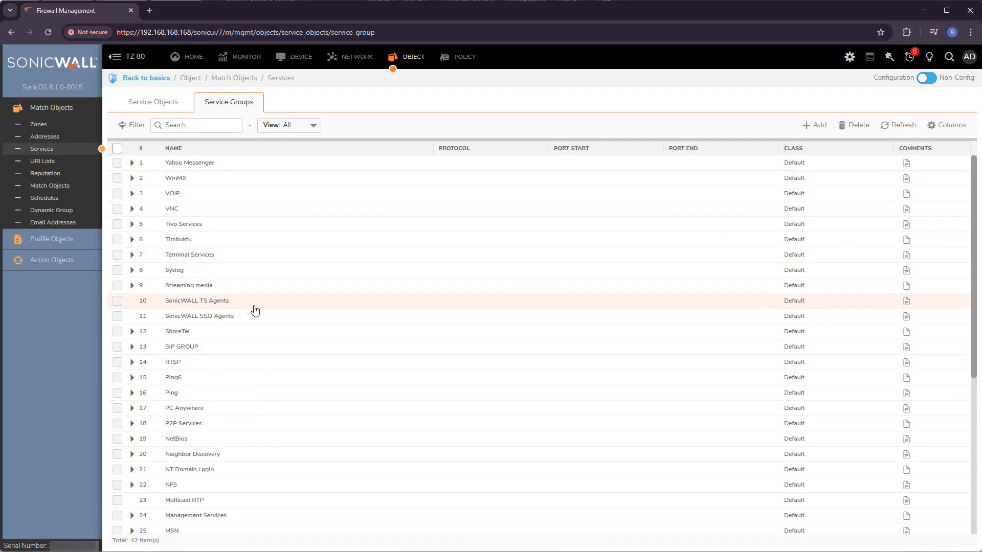
pyautogui.moveTo(256, 307)
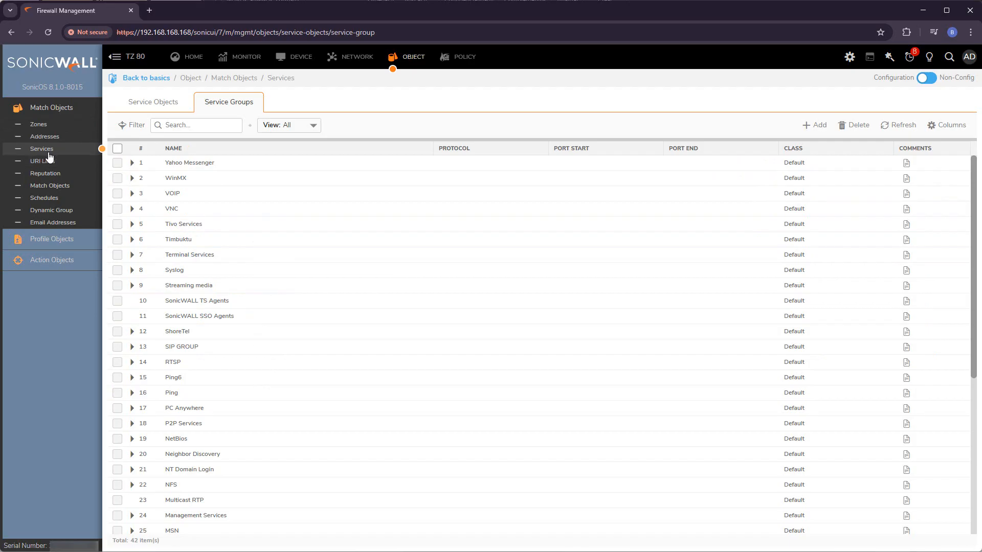
pyautogui.moveTo(450, 184)
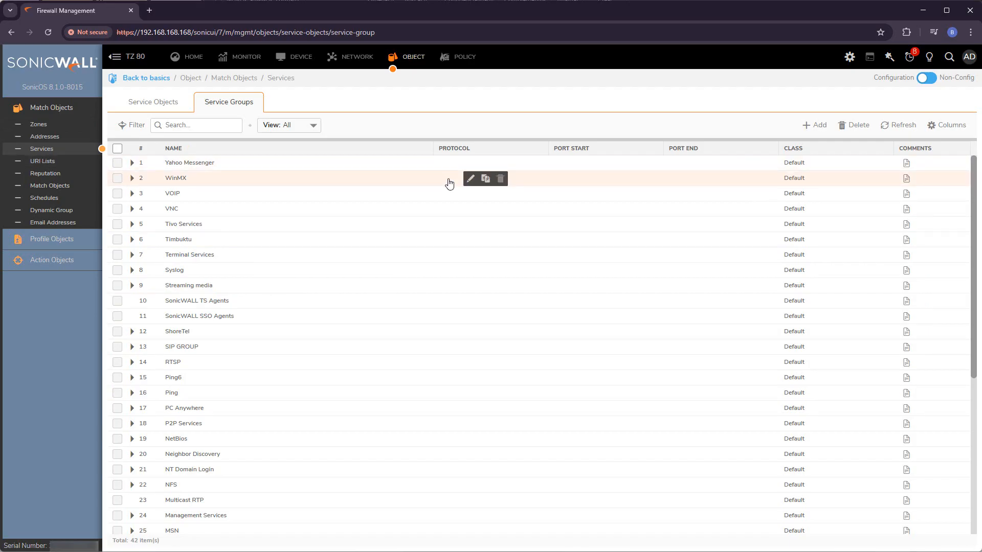